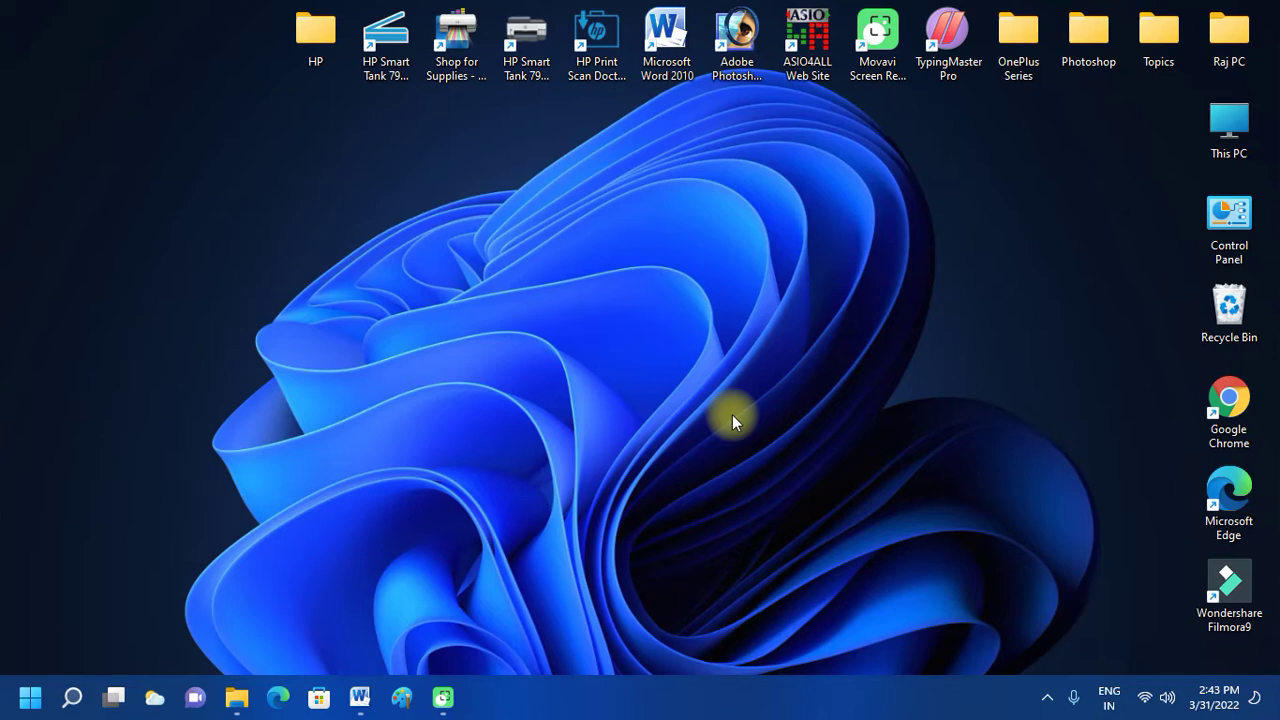
Step: Open the Apps & features page in Windows Settings
click(30, 697)
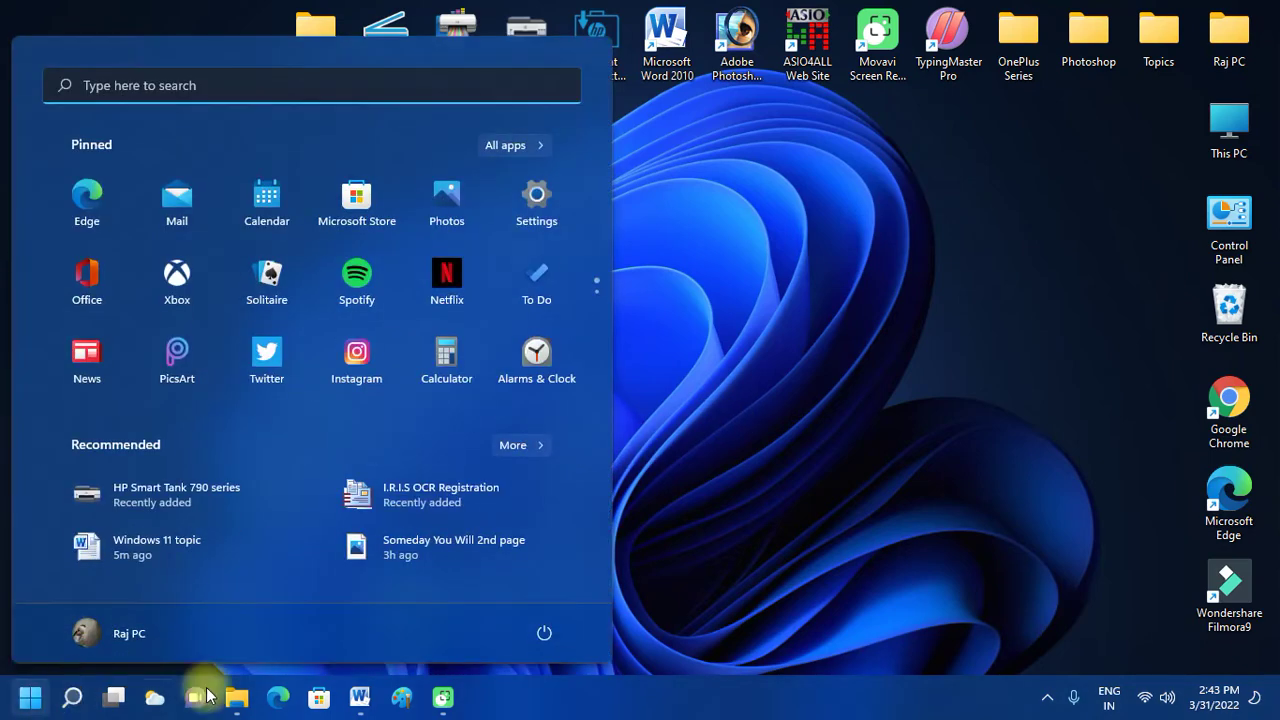
click(553, 215)
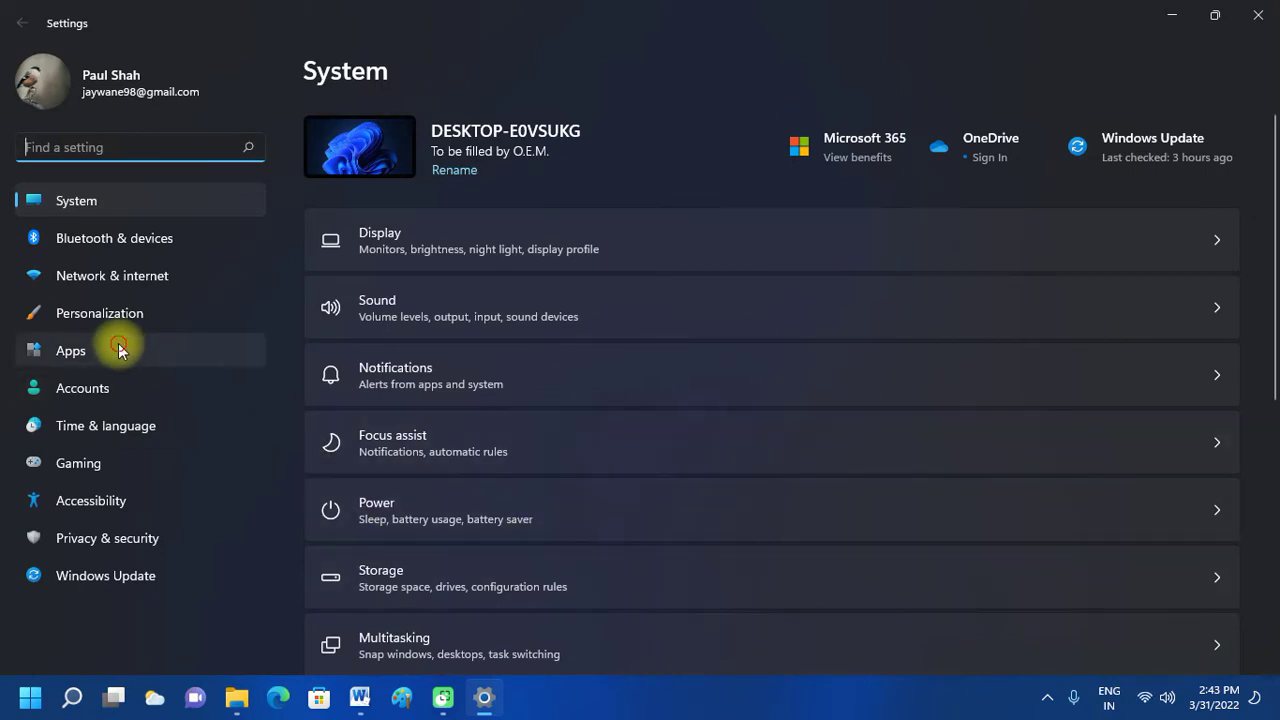
click(165, 354)
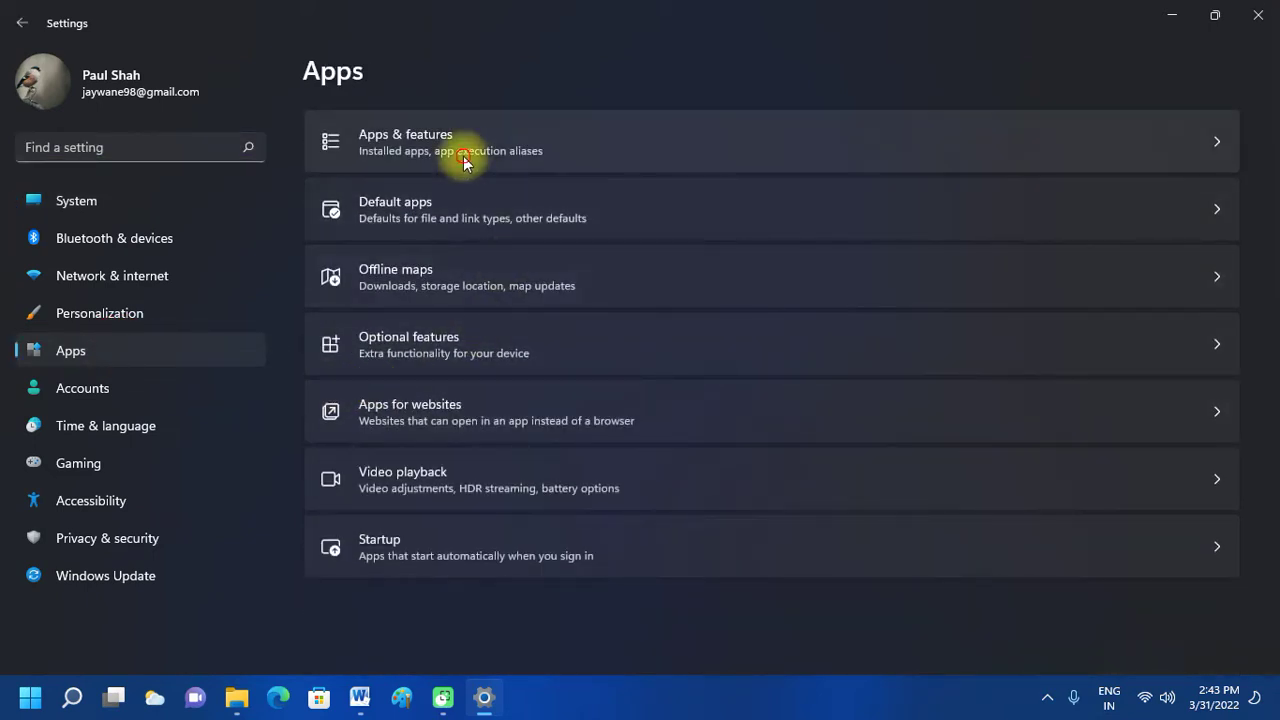
click(460, 165)
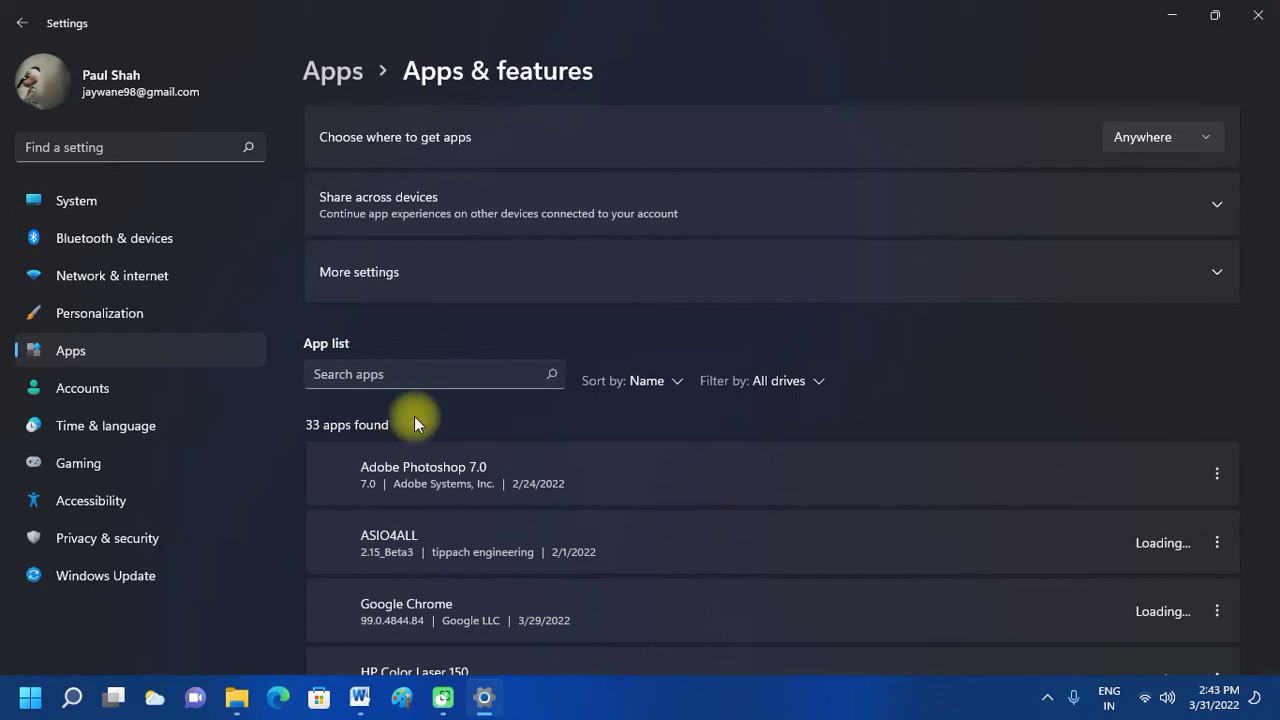
Step: Look through the full list of installed apps, expand More settings above it, and close Settings
scroll(414, 418, down, 10)
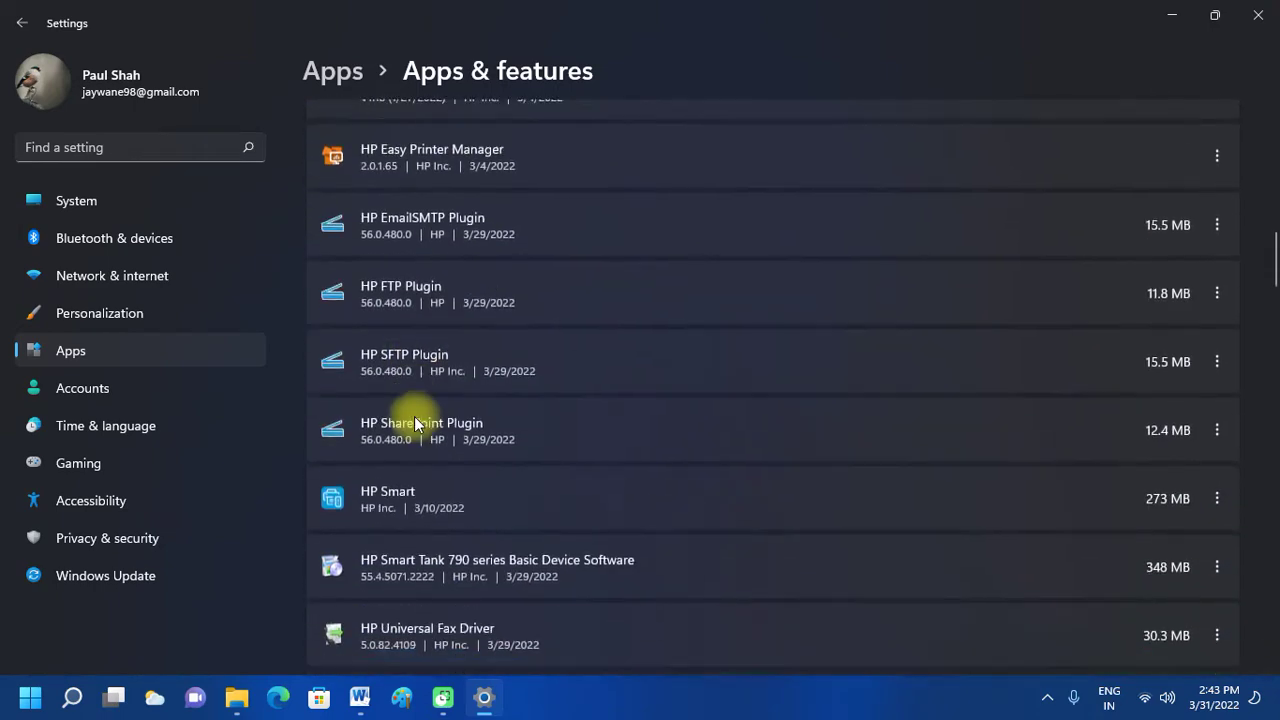
scroll(415, 424, down, 20)
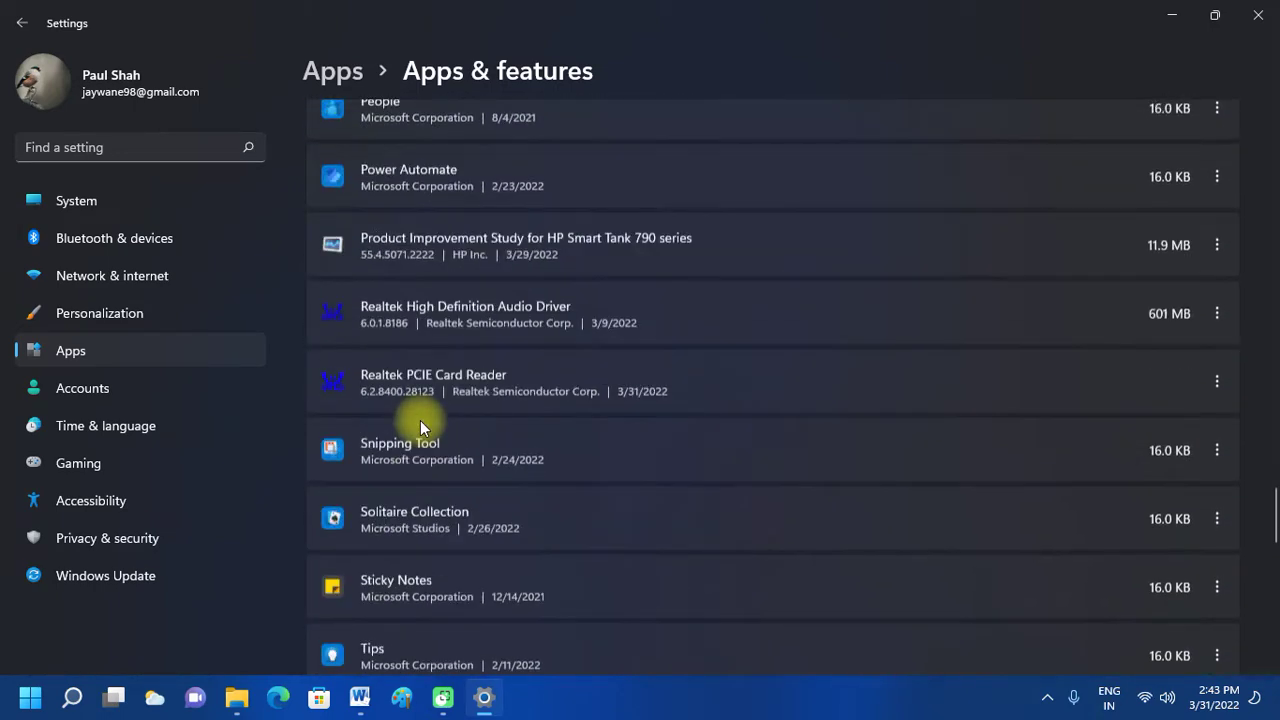
scroll(420, 427, down, 10)
scroll(425, 420, up, 3)
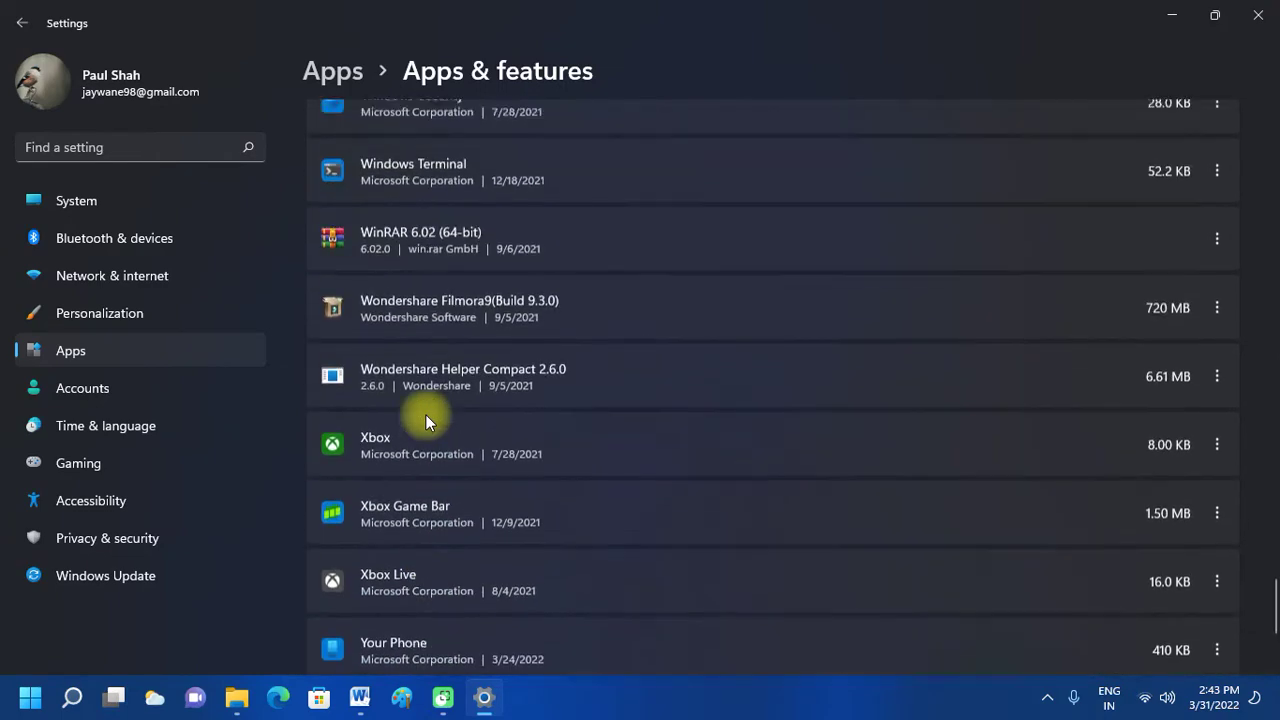
scroll(425, 414, down, 3)
scroll(427, 409, up, 15)
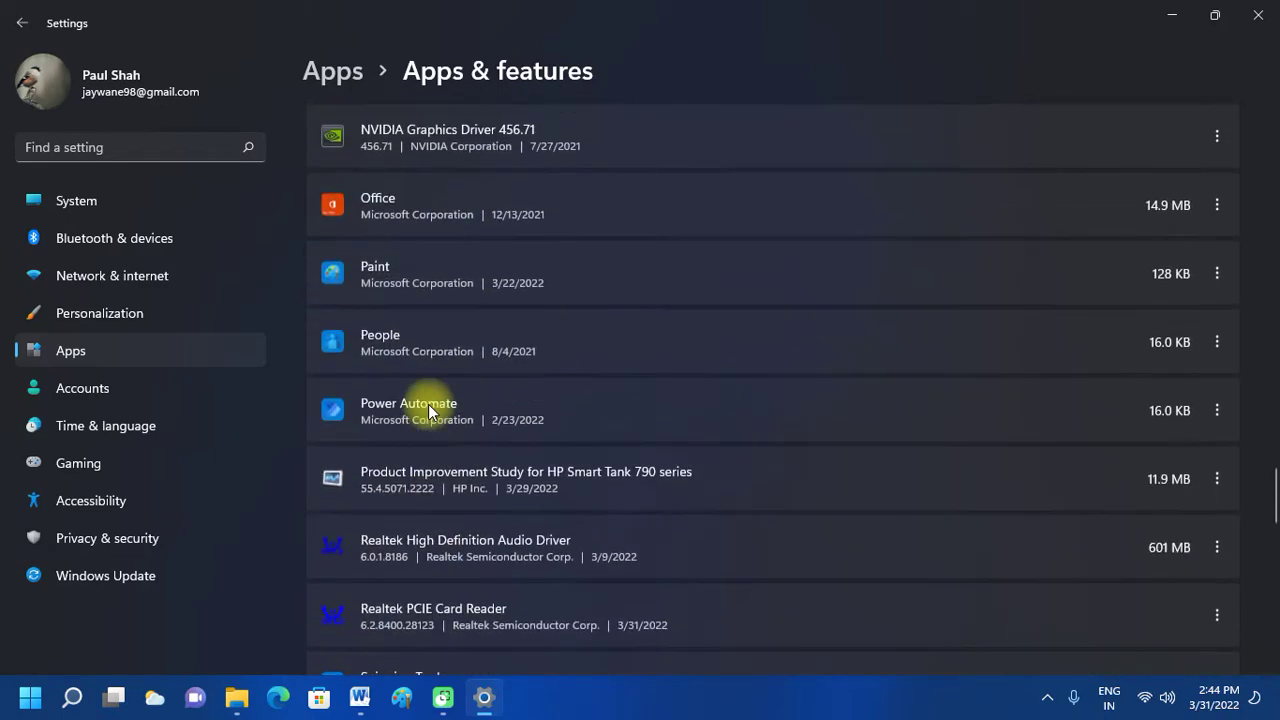
scroll(430, 405, up, 20)
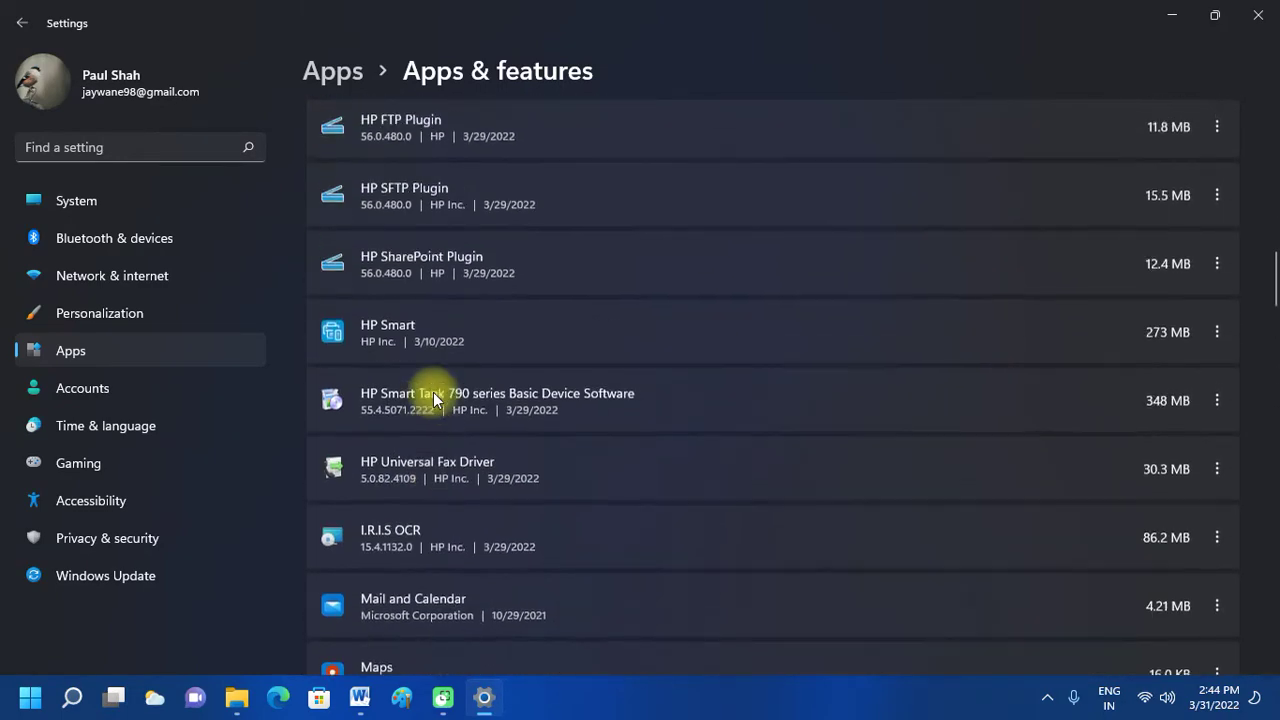
scroll(433, 398, up, 20)
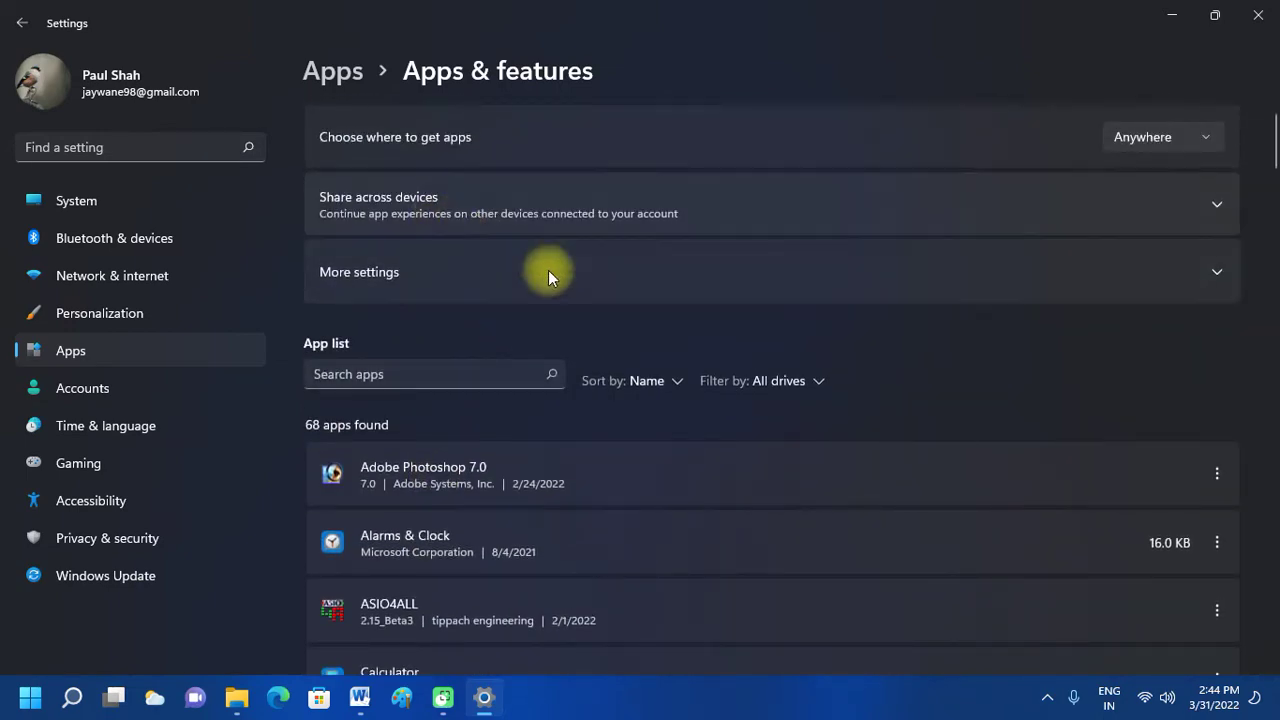
click(412, 280)
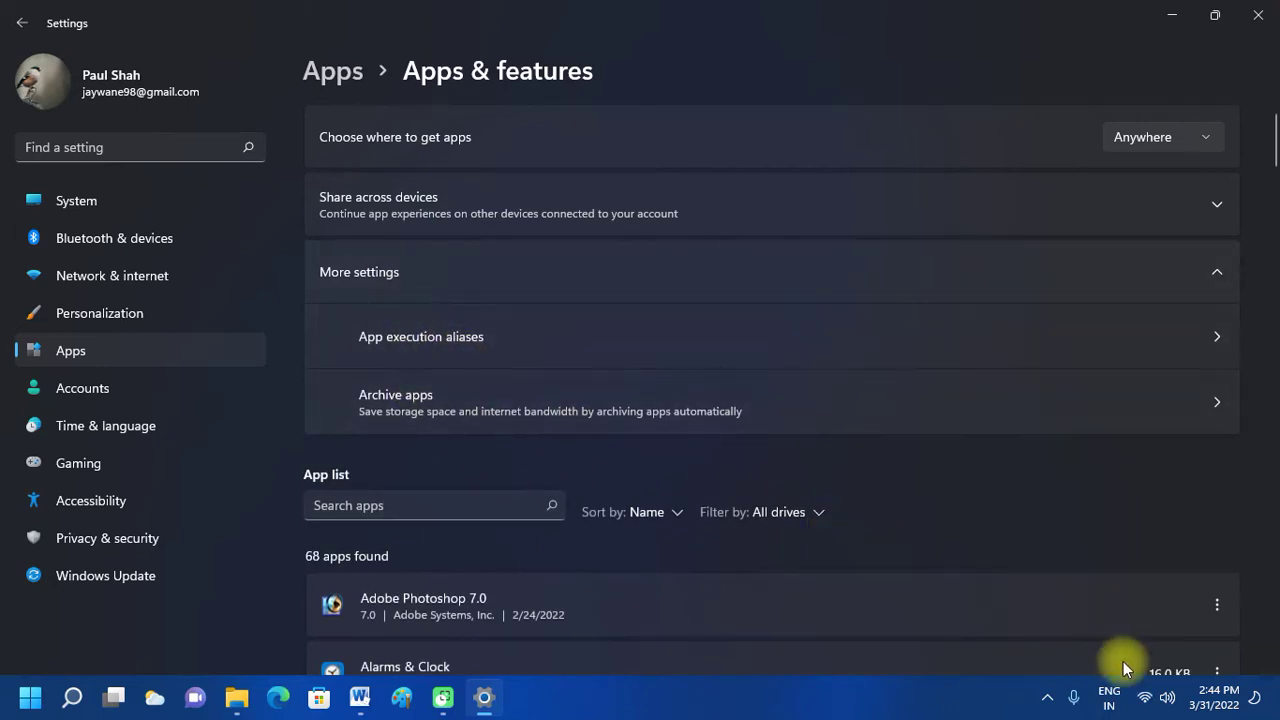
key(alt+F4)
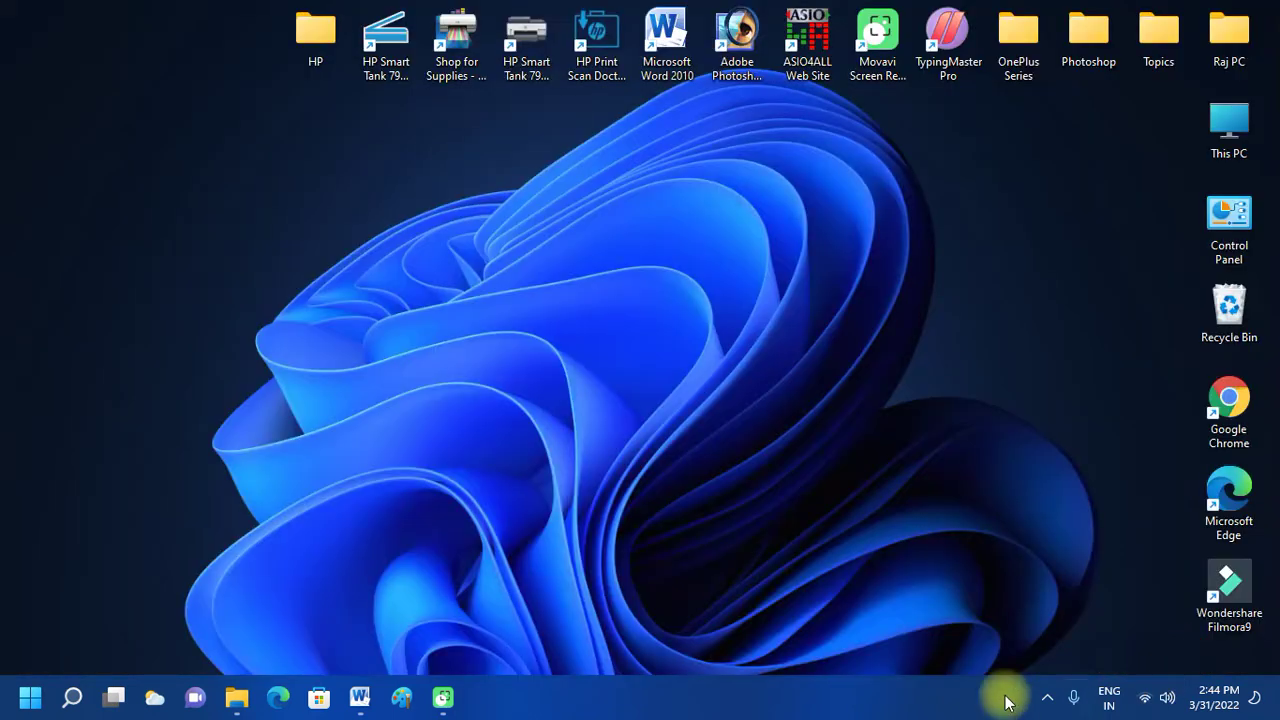
Step: Search Windows for "sett", open the Settings app's own app settings, review its Repair and Reset options, and close the window
click(31, 697)
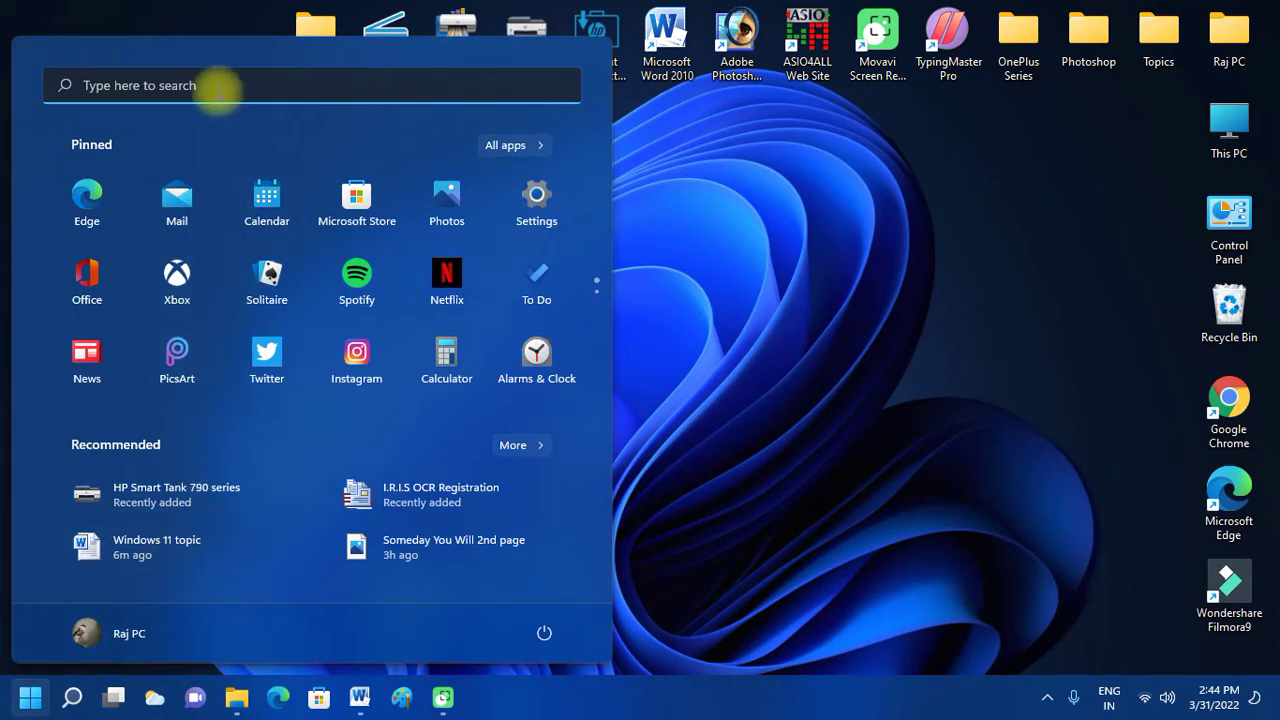
click(215, 87)
text(sea)
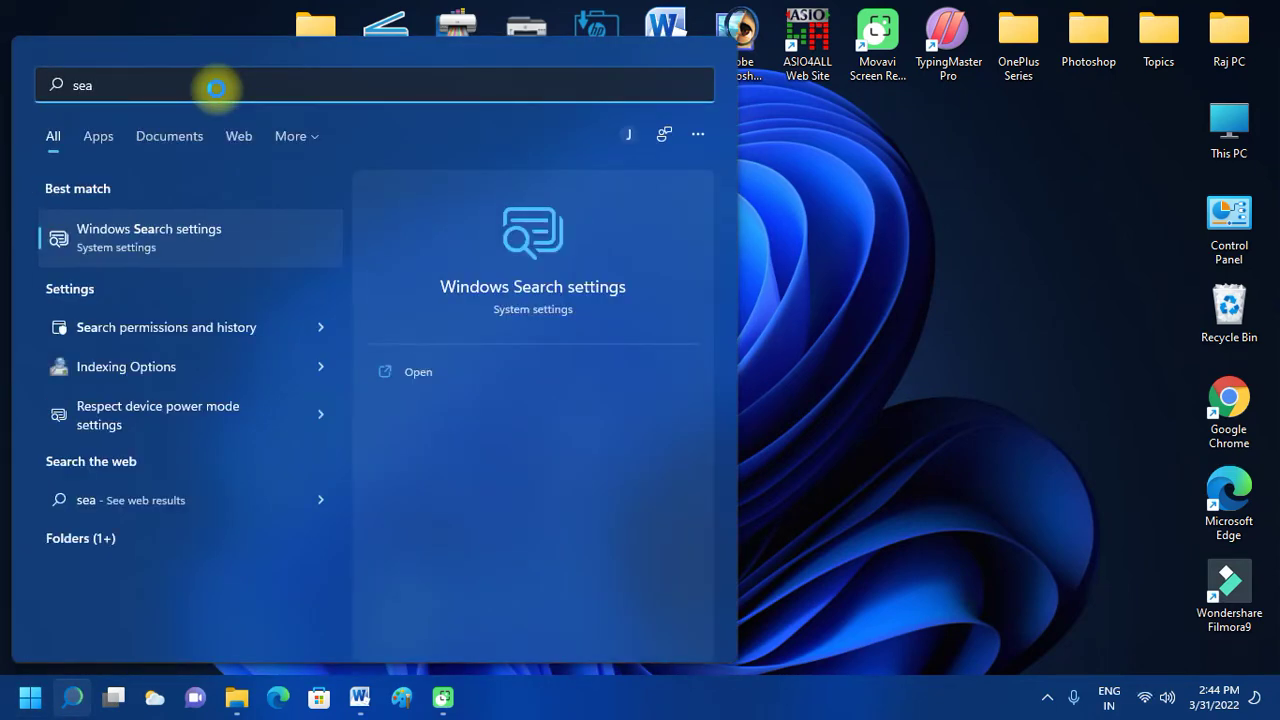
key(BackSpace)
key(BackSpace)
text(ett)
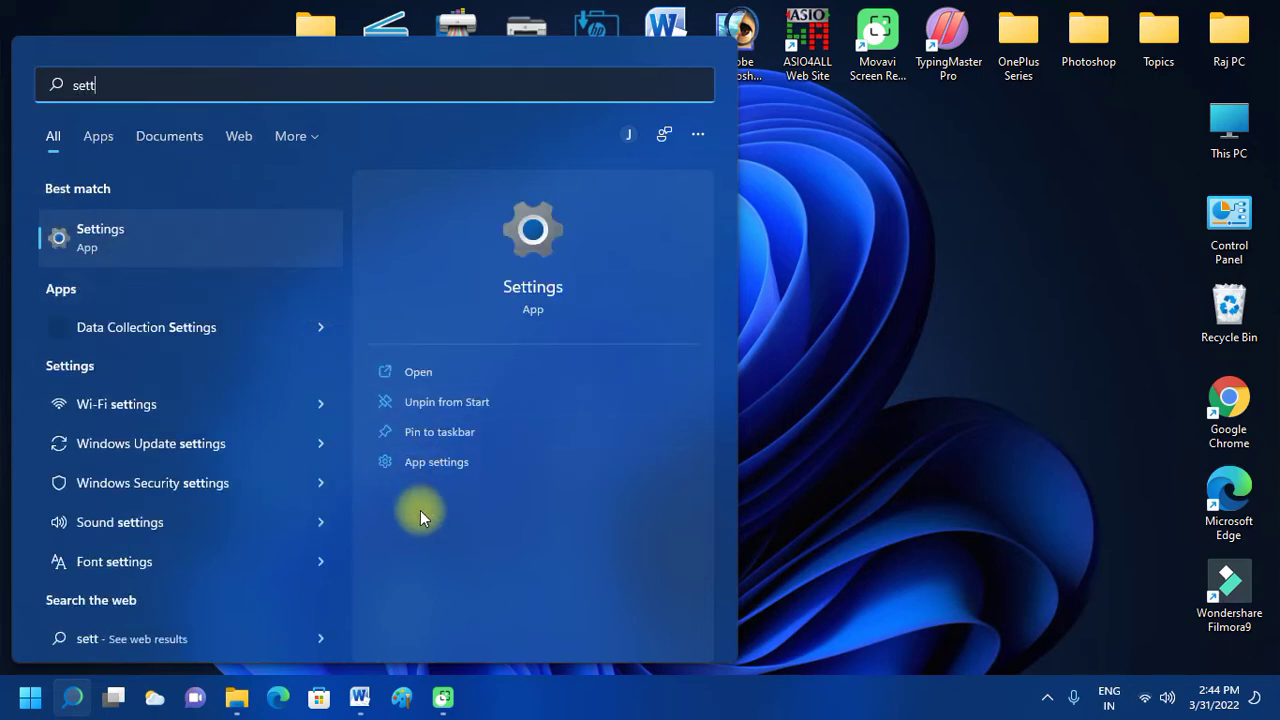
click(428, 464)
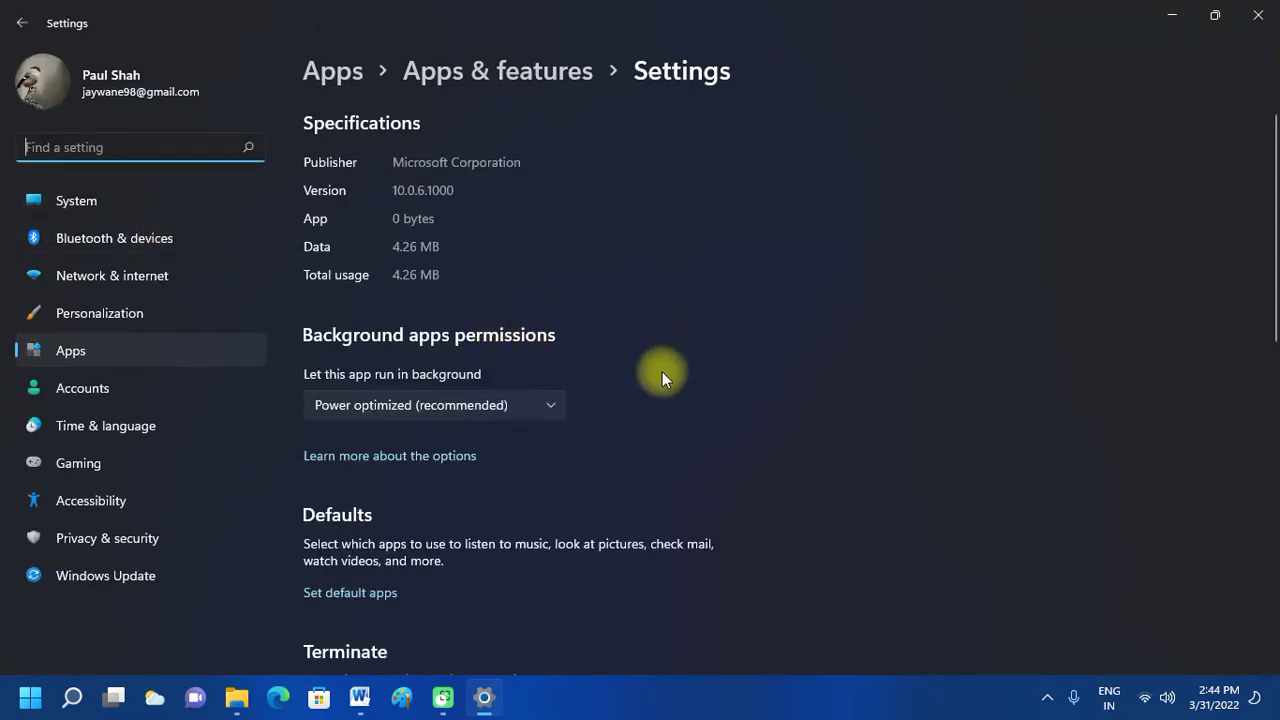
scroll(662, 371, down, 6)
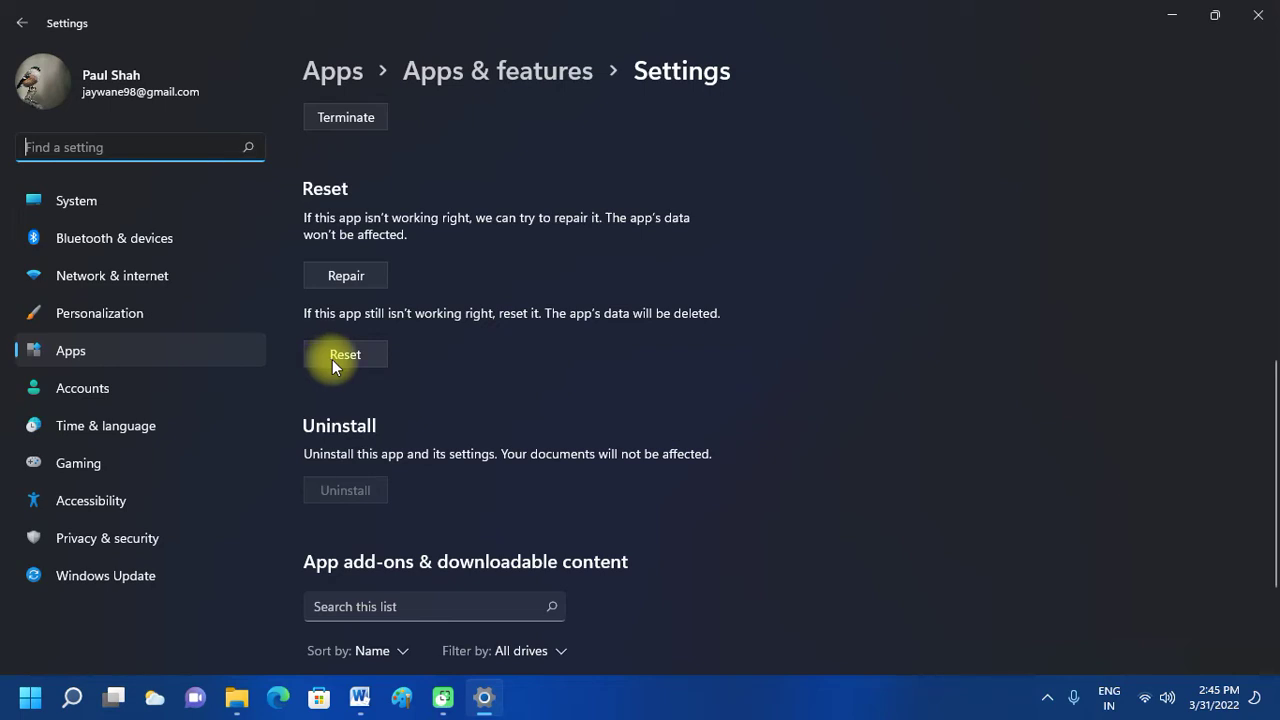
click(1258, 15)
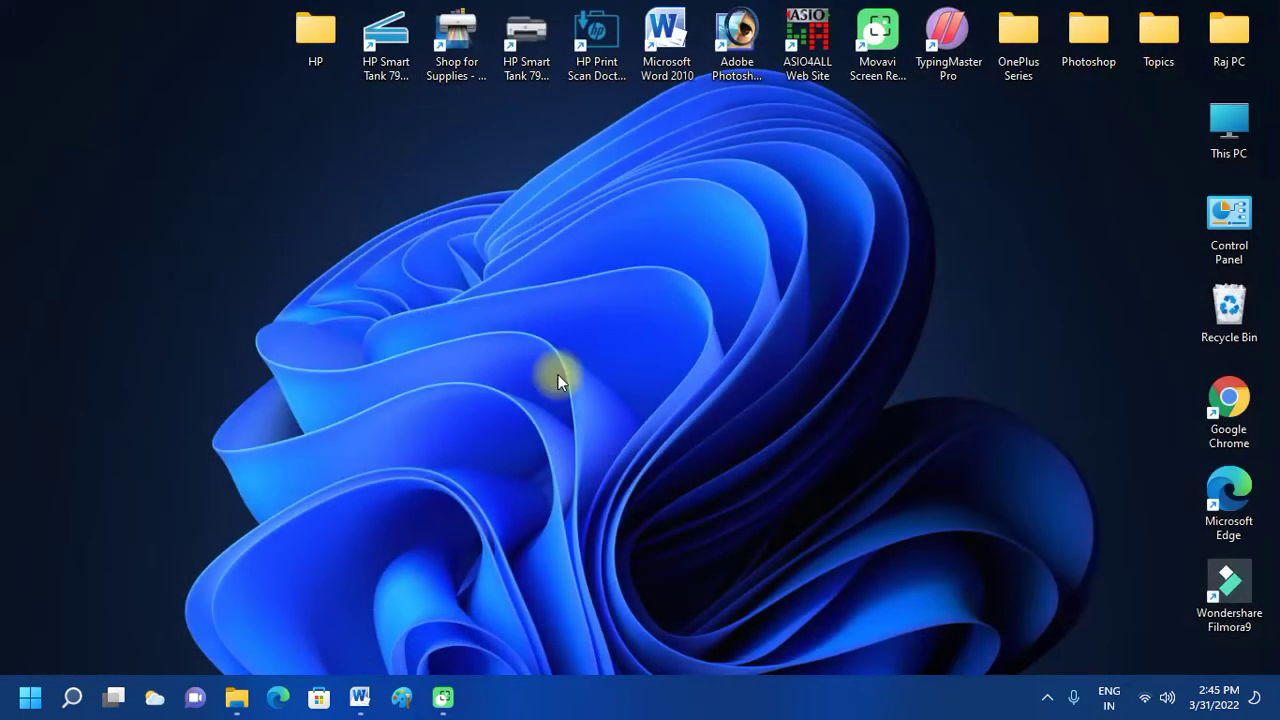
Step: Open the Windows Update page in Settings, check the available updates, and close Settings
click(30, 696)
click(580, 224)
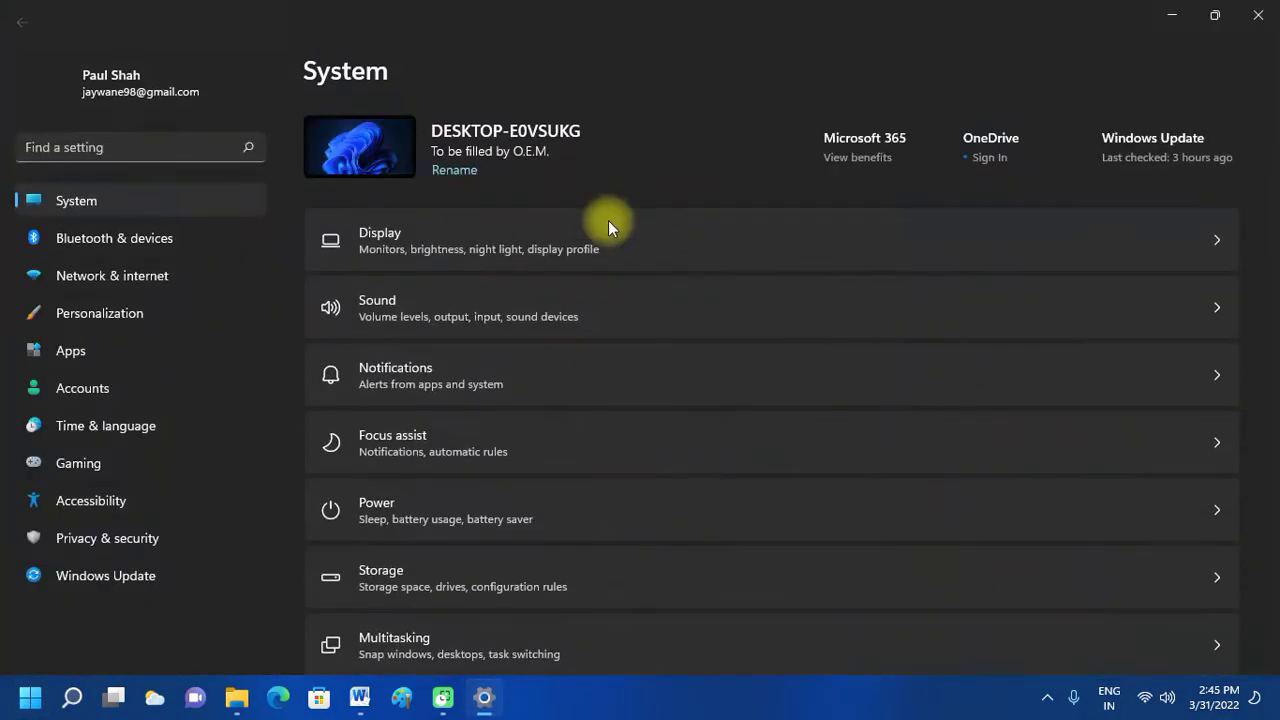
click(1106, 143)
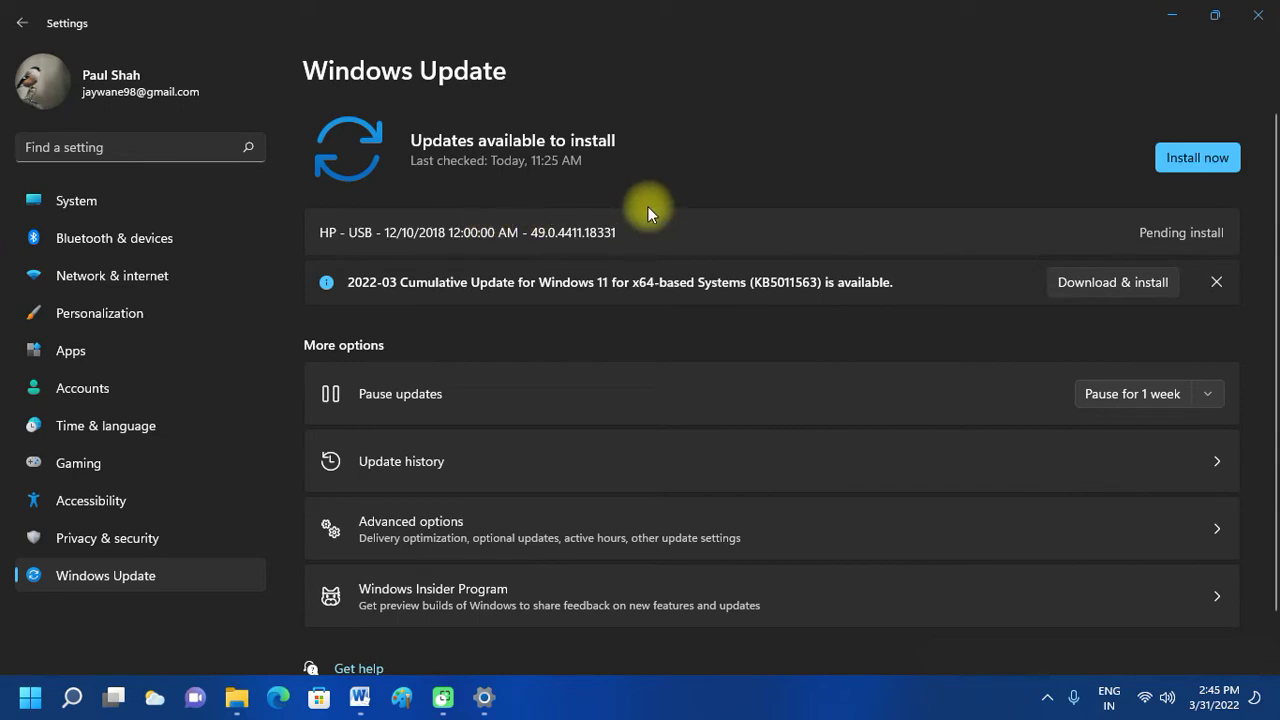
click(1258, 15)
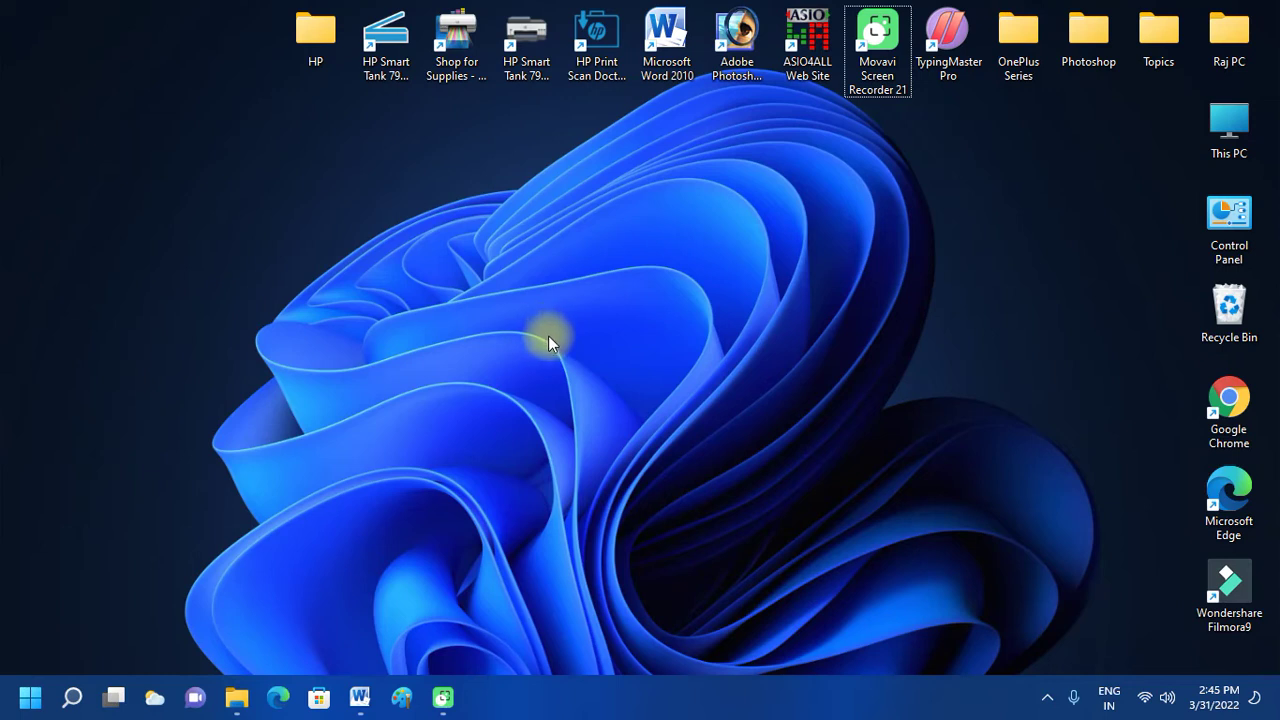
Step: Open Windows Terminal as administrator, enter sfc /scannow at the prompt, and close the terminal without running it
right_click(16, 708)
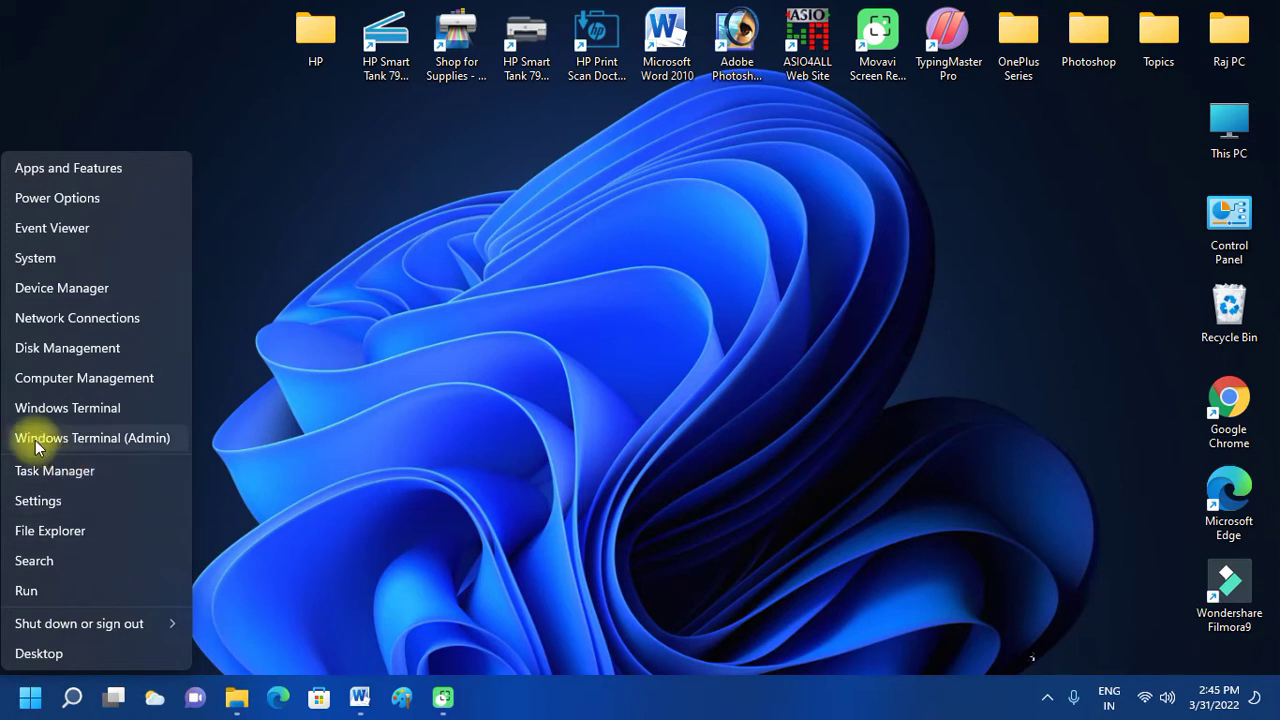
click(130, 441)
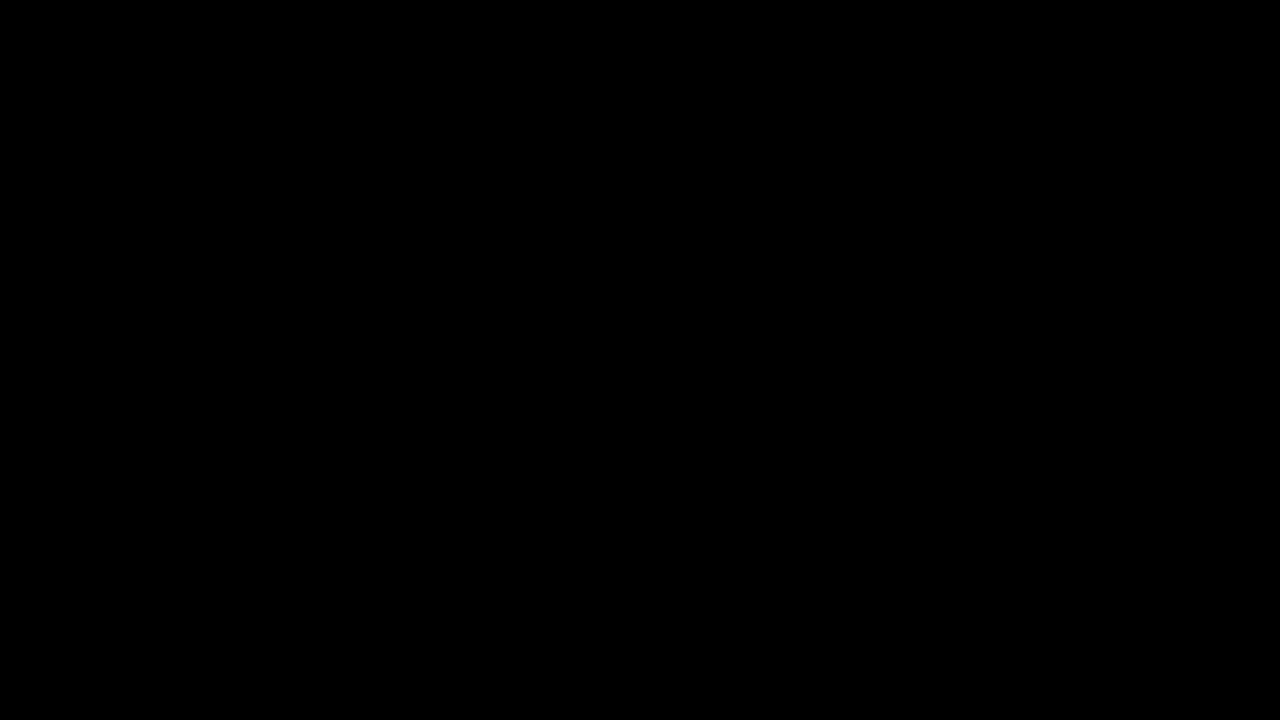
click(551, 494)
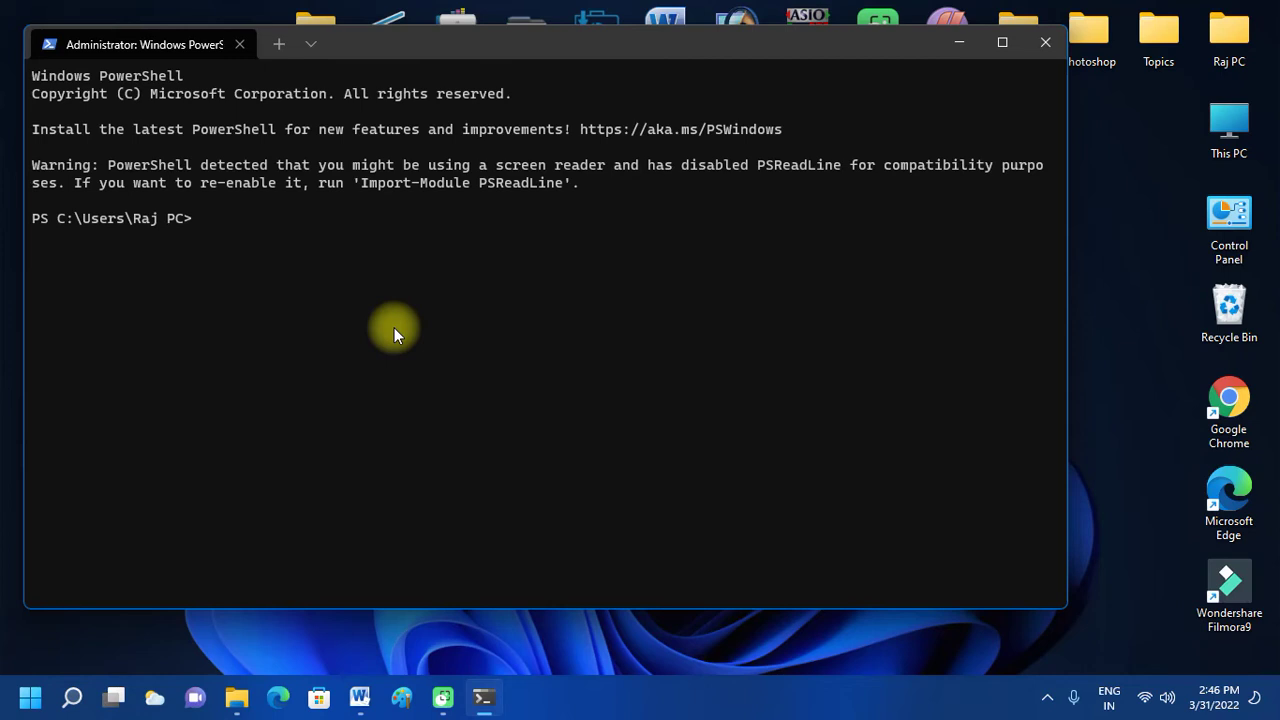
text(sfc /scannow)
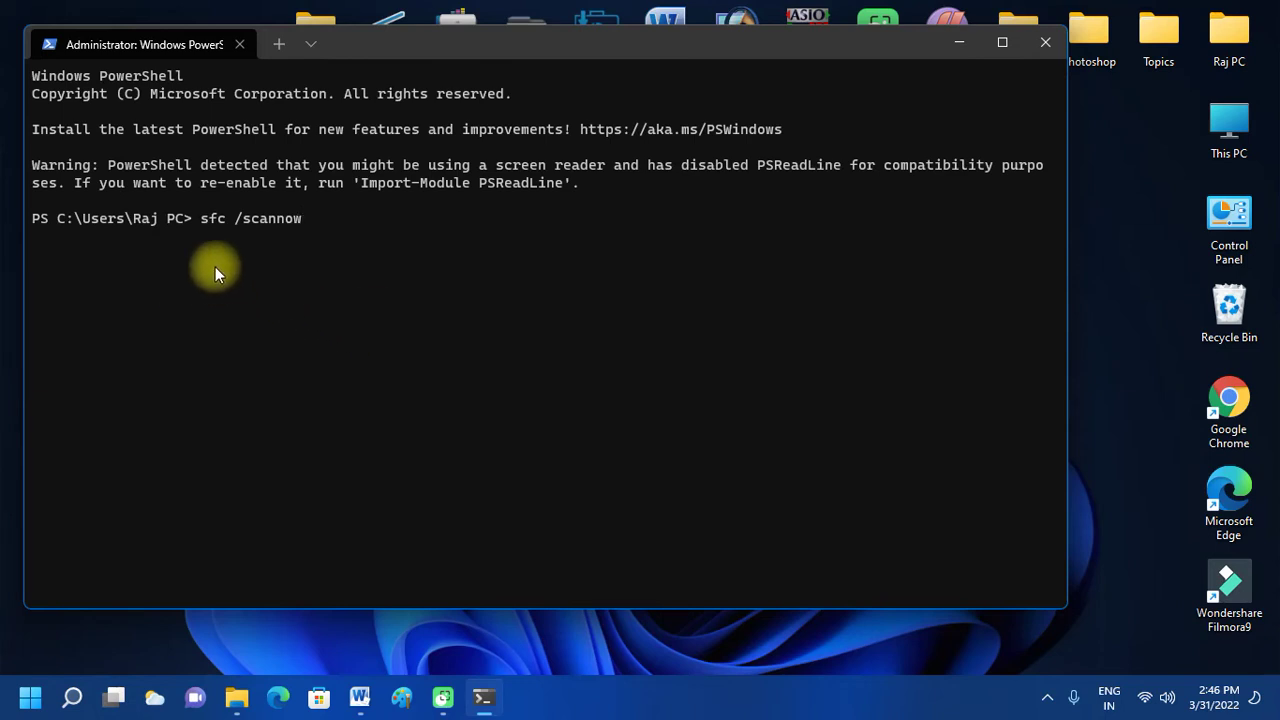
click(1046, 43)
right_click(335, 269)
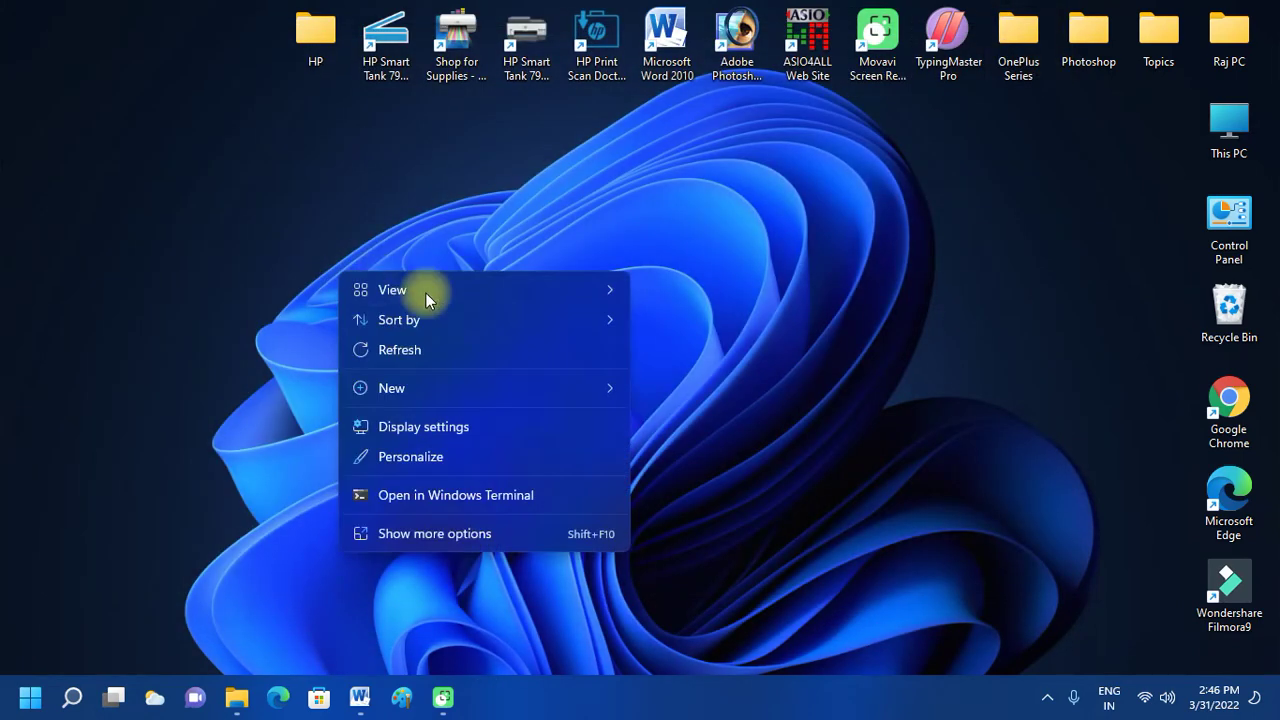
click(401, 343)
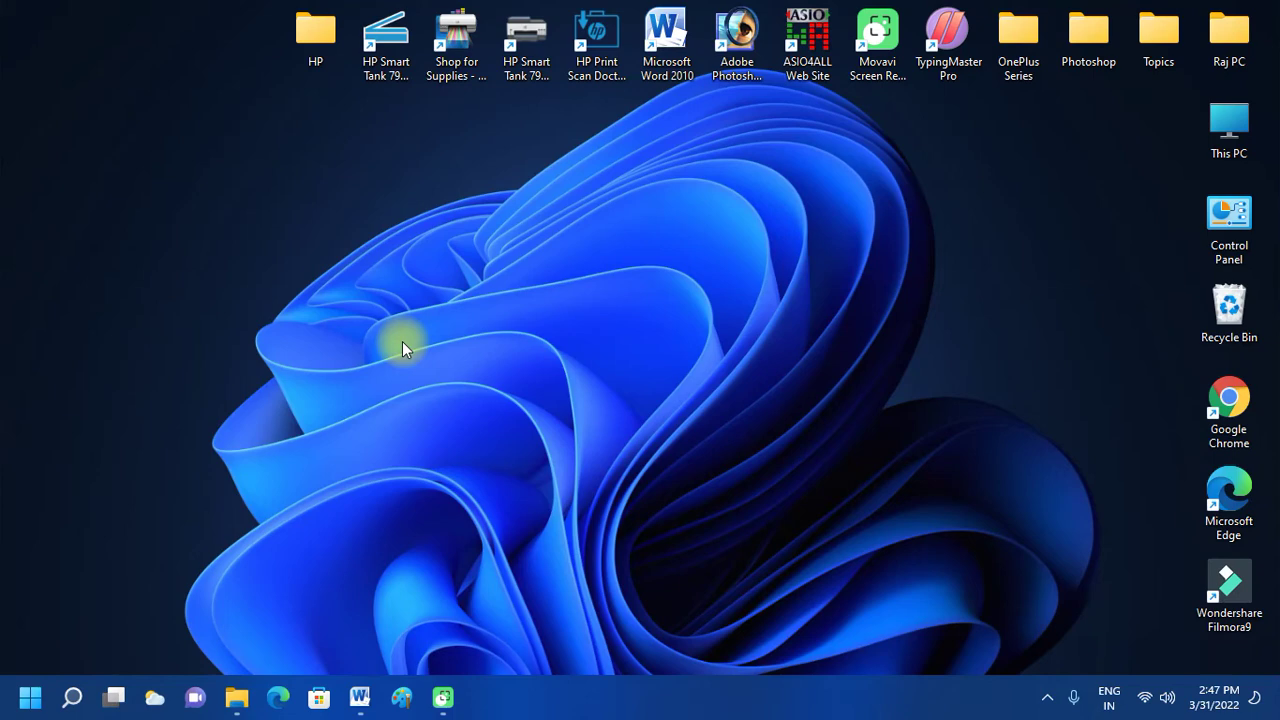
Step: Open System Configuration, view its services with all Microsoft services hidden, and close it without applying changes
click(30, 697)
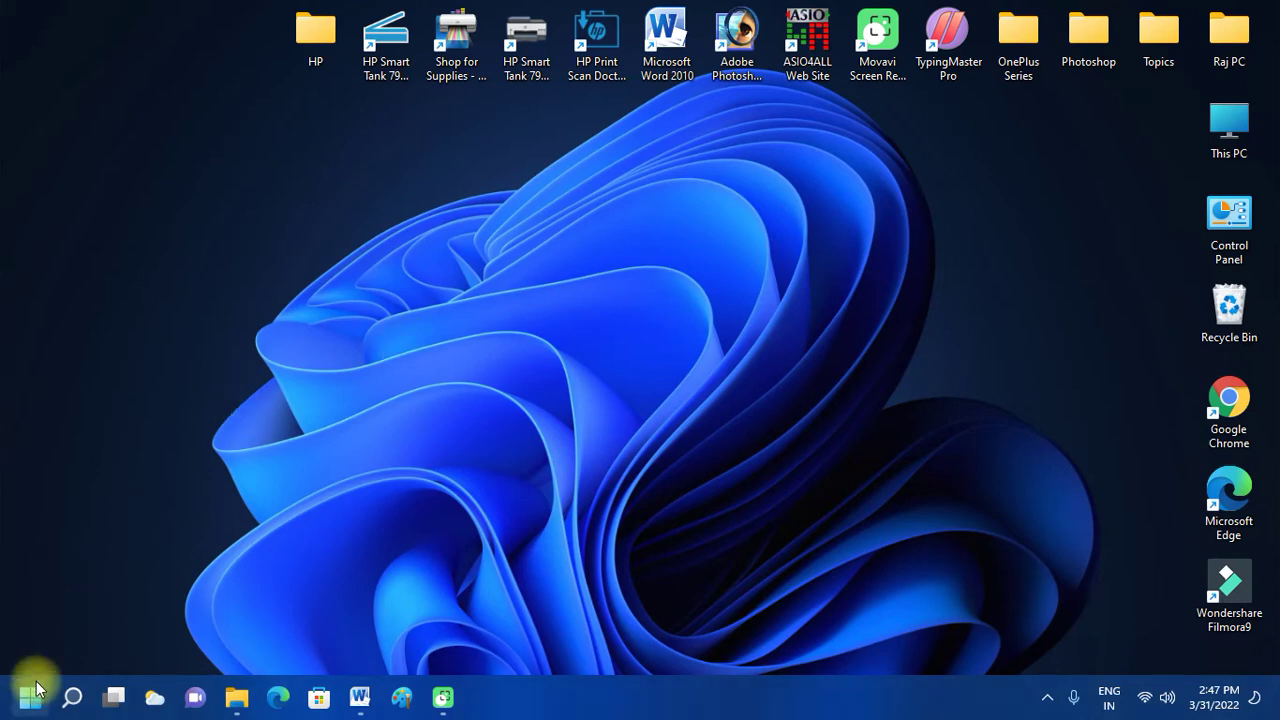
text(msc)
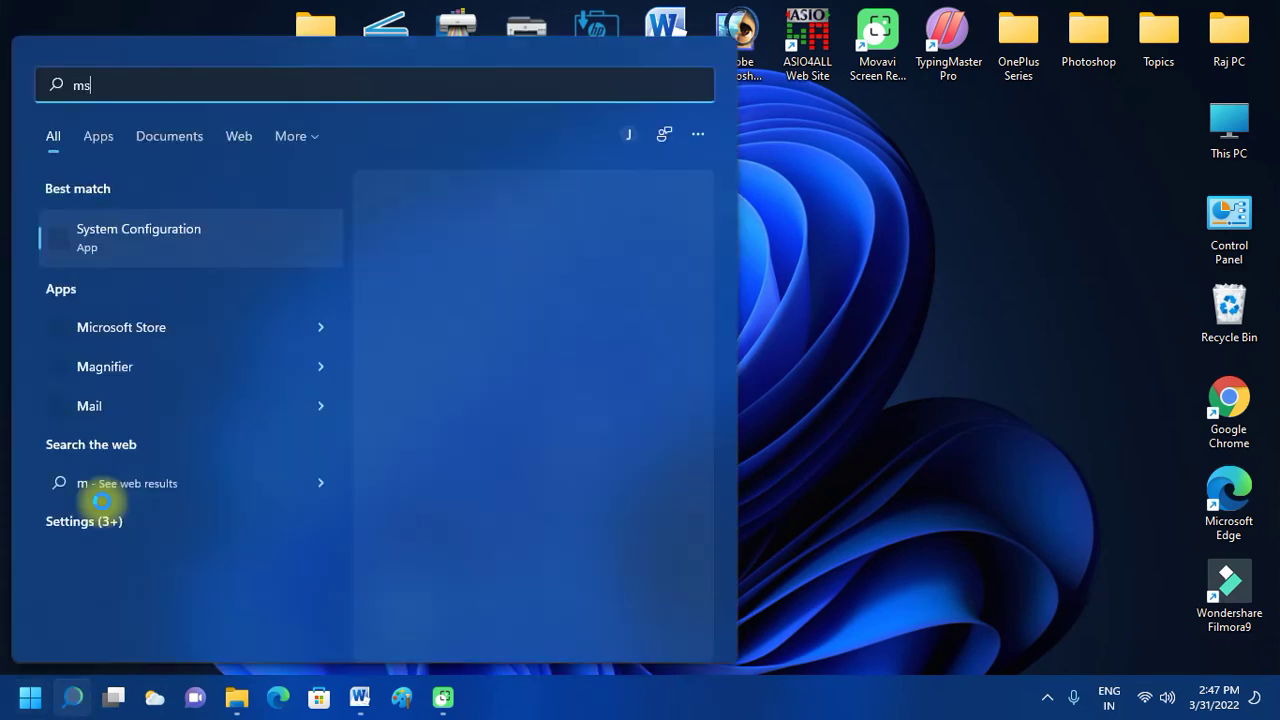
click(177, 248)
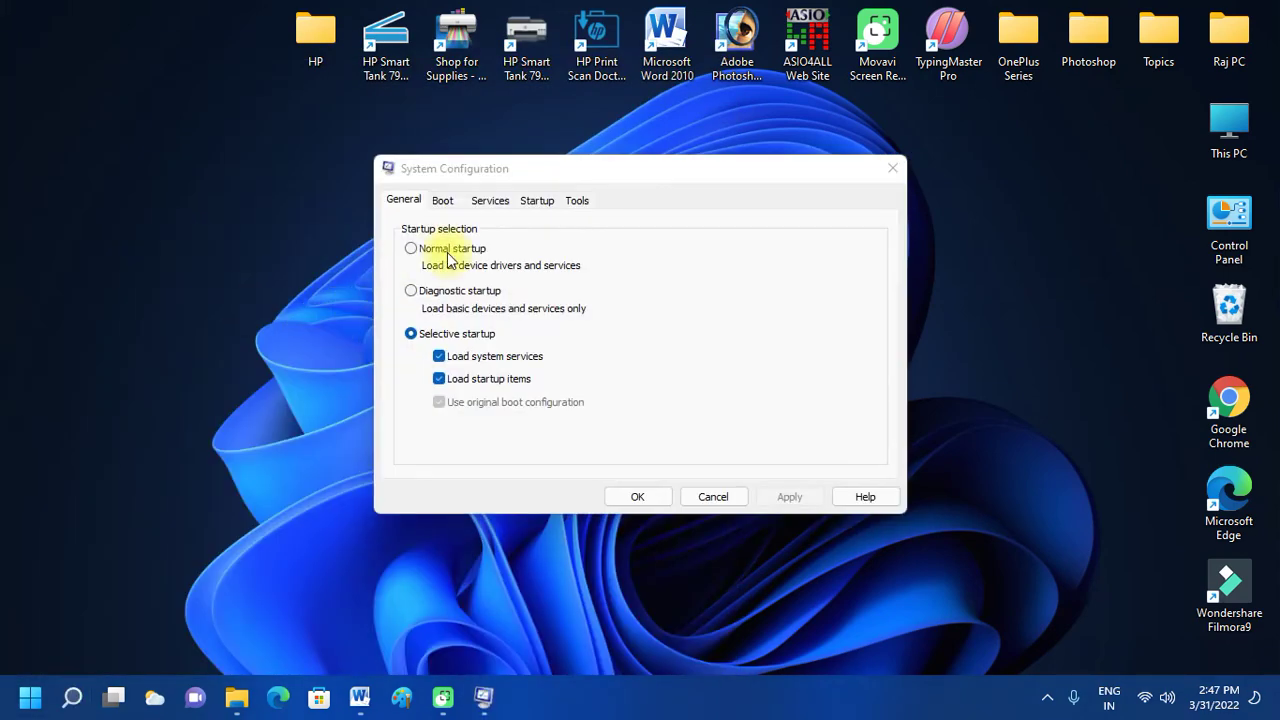
click(492, 200)
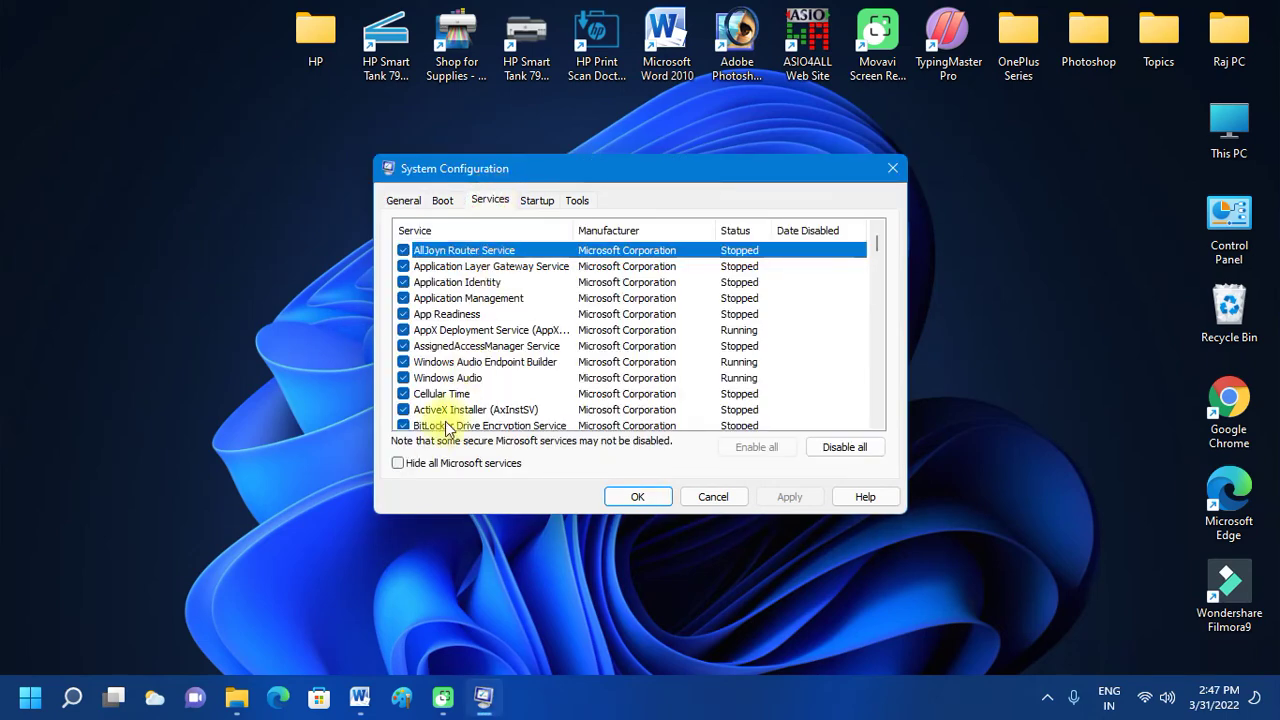
click(400, 463)
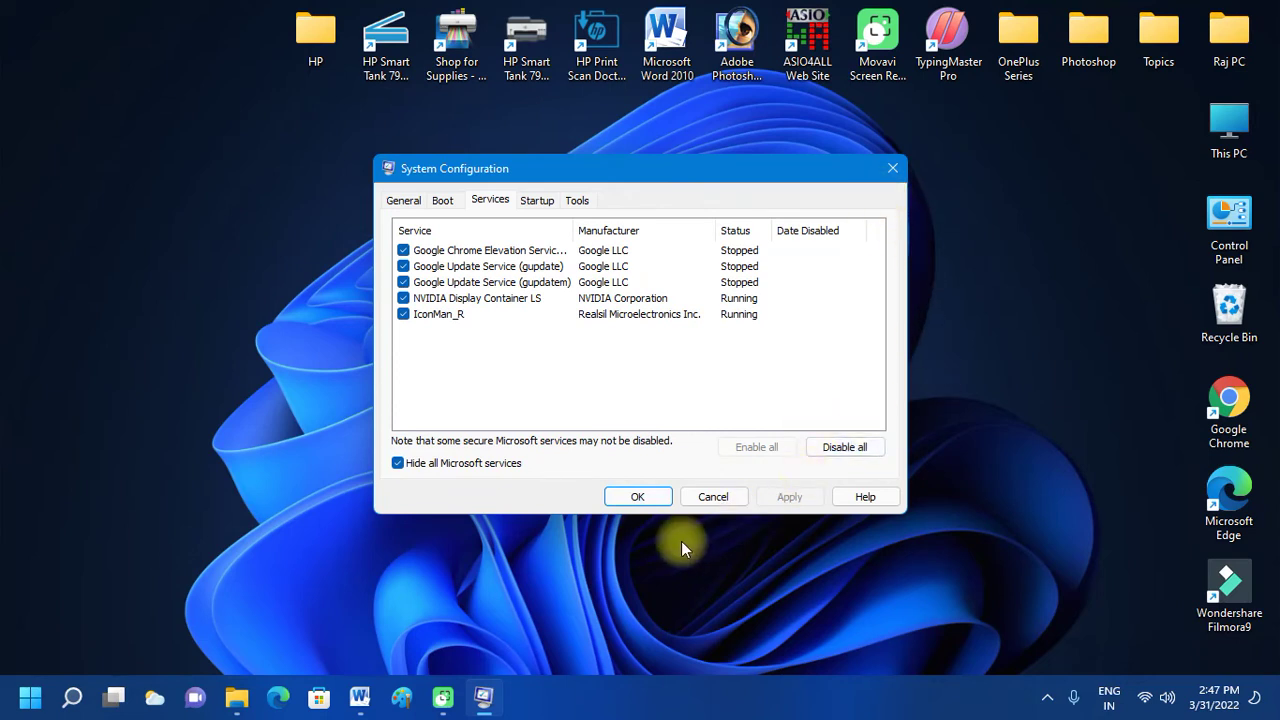
click(881, 170)
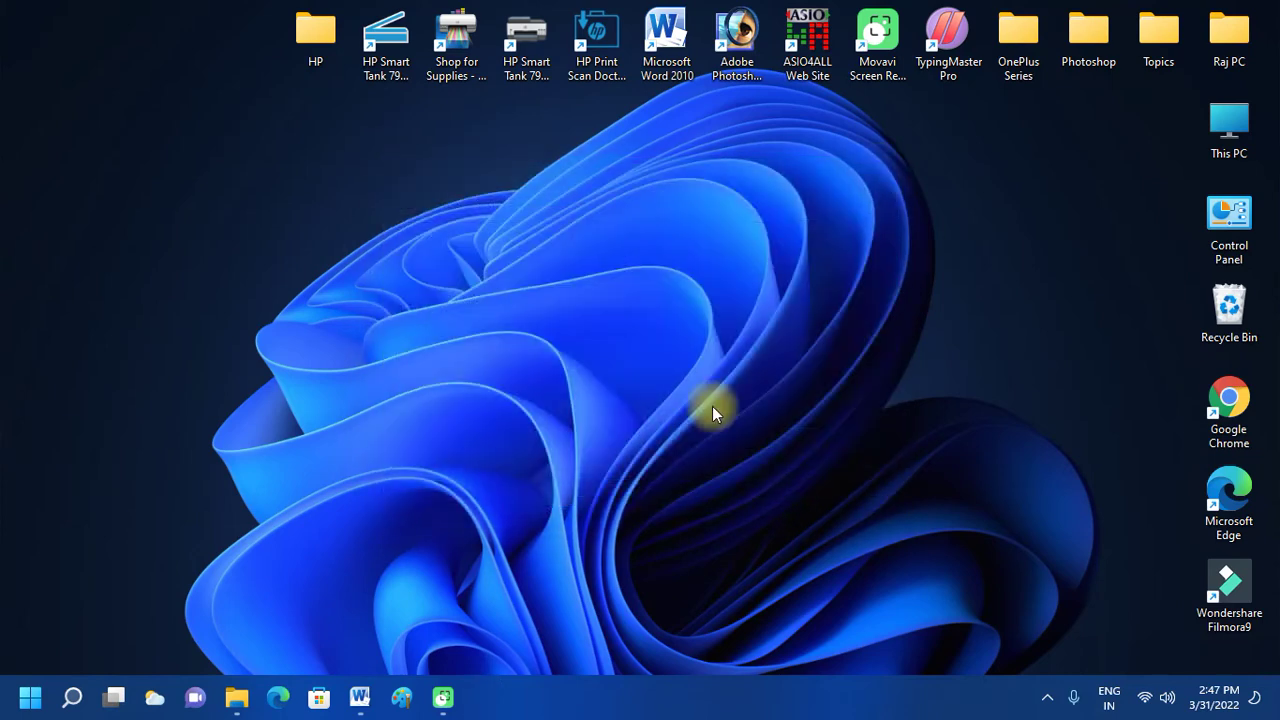
Step: Open Device Manager, view the update and uninstall options for the NVIDIA GeForce GT 710 display adapter, and close it without changes
right_click(31, 697)
click(82, 290)
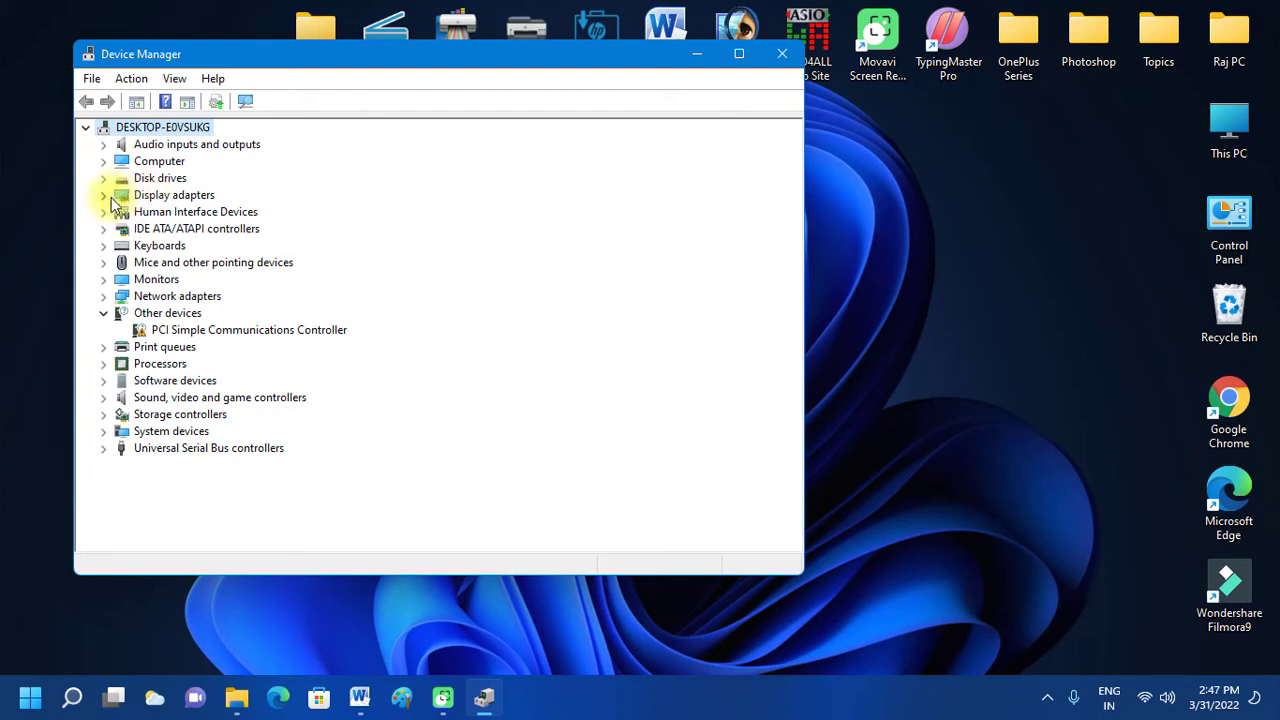
click(104, 197)
right_click(177, 215)
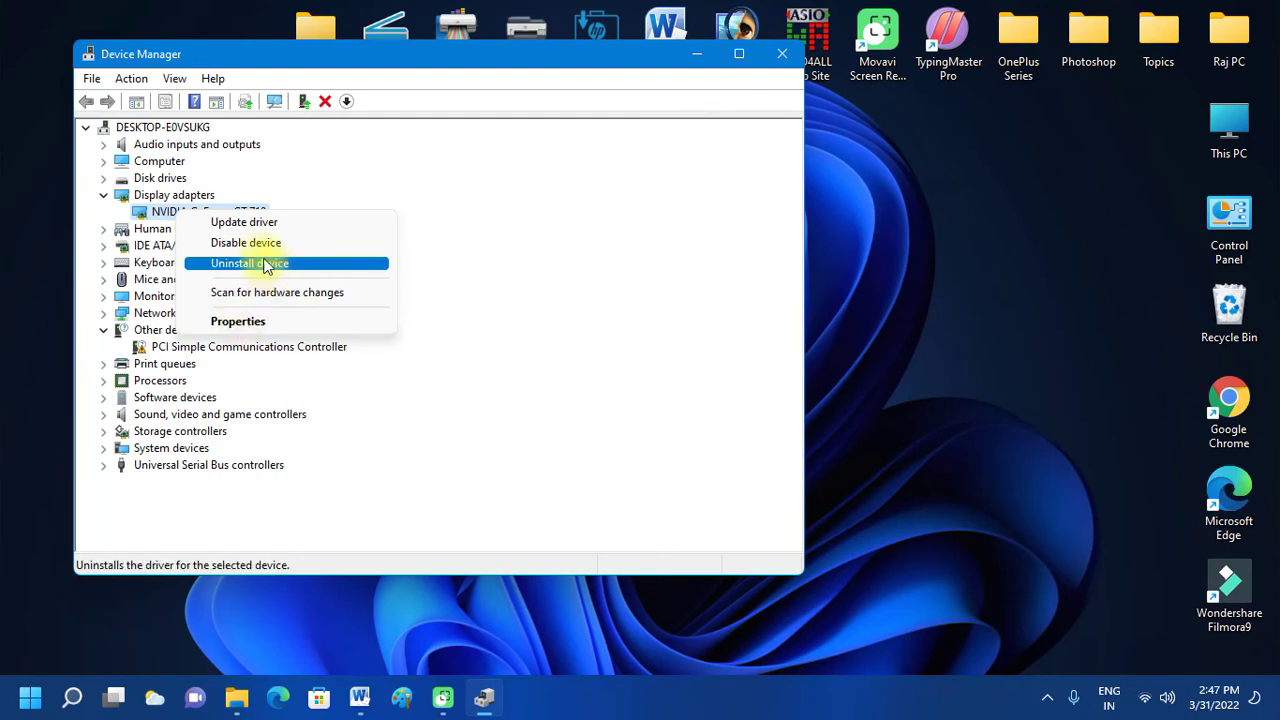
click(632, 293)
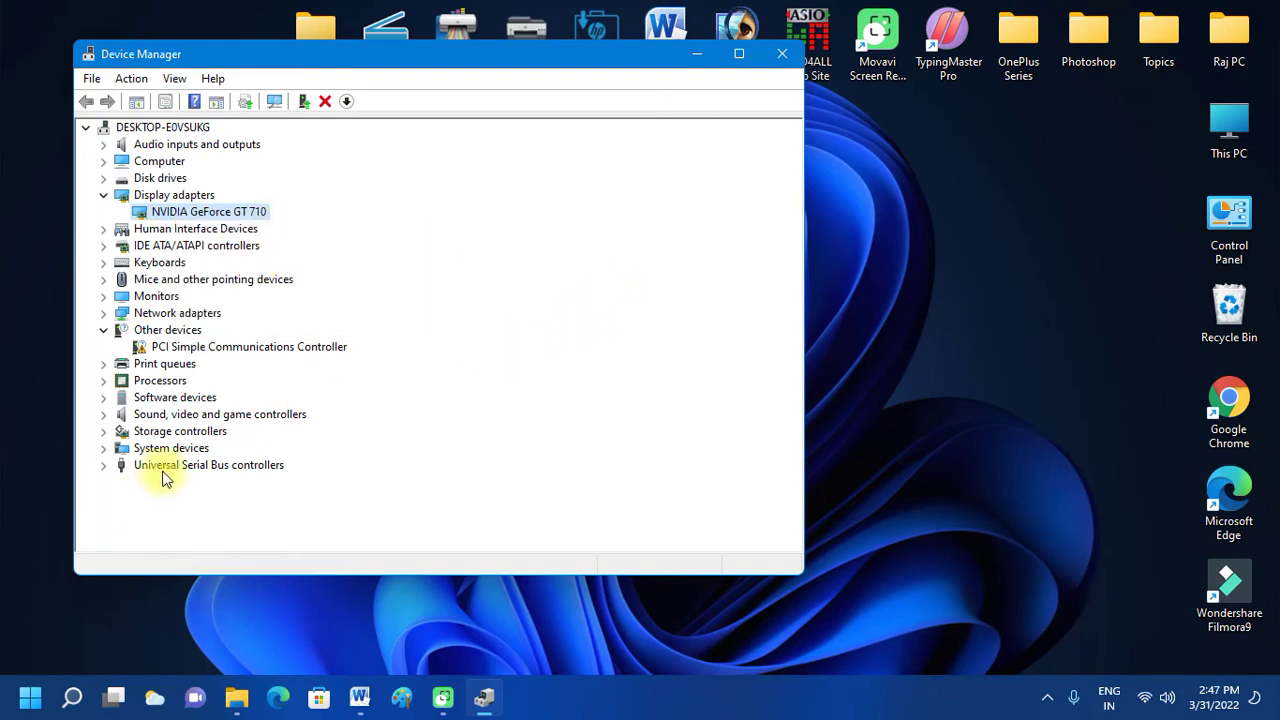
click(783, 54)
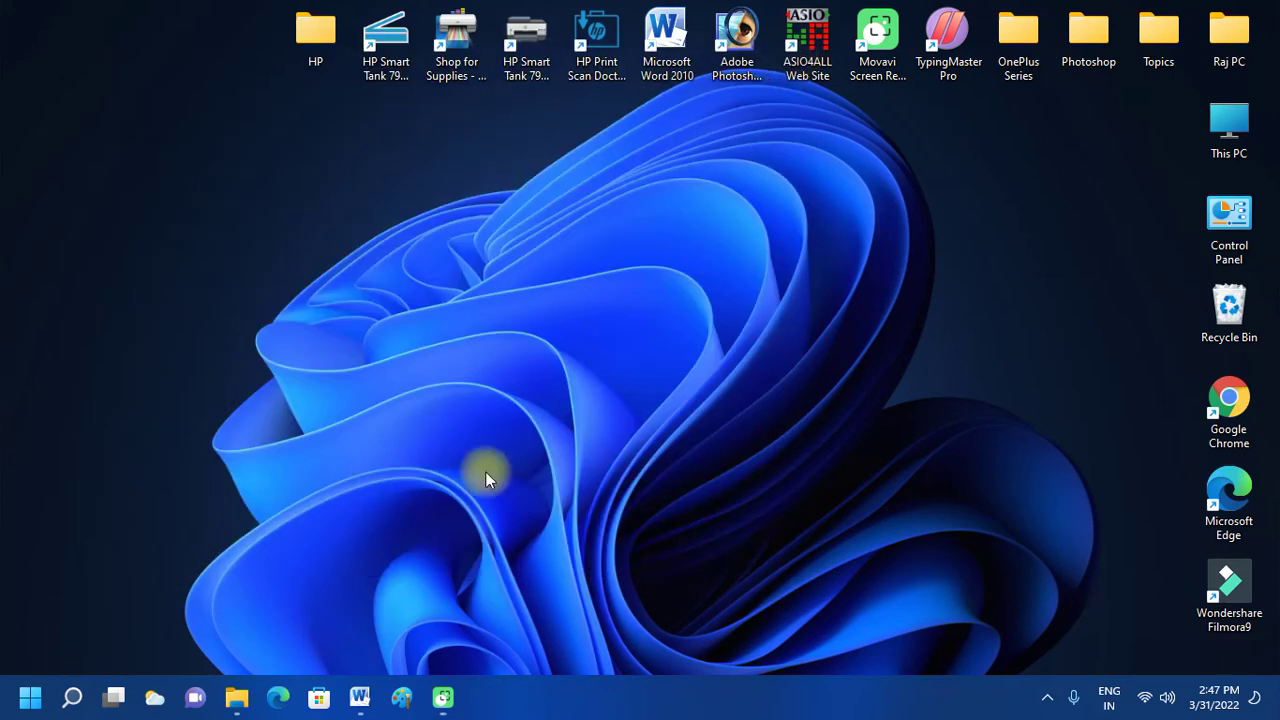
Step: Open the Other troubleshooters page under System > Troubleshoot in Settings
click(28, 700)
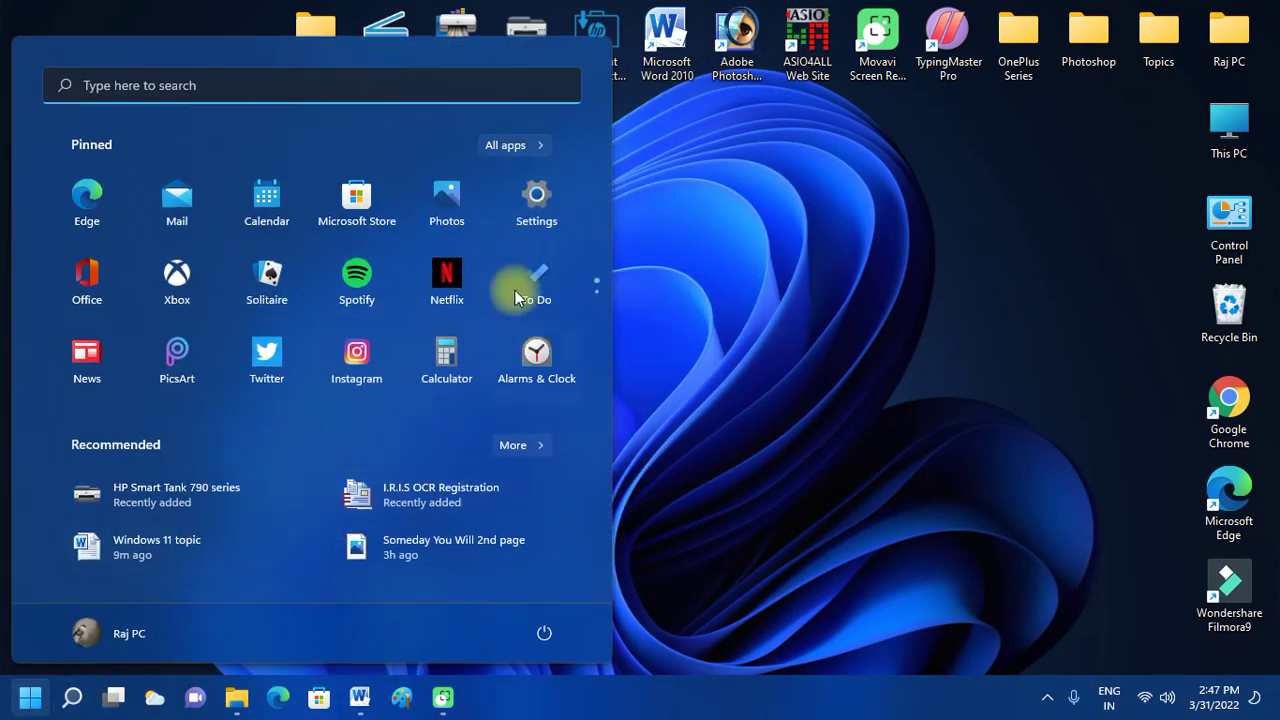
click(516, 212)
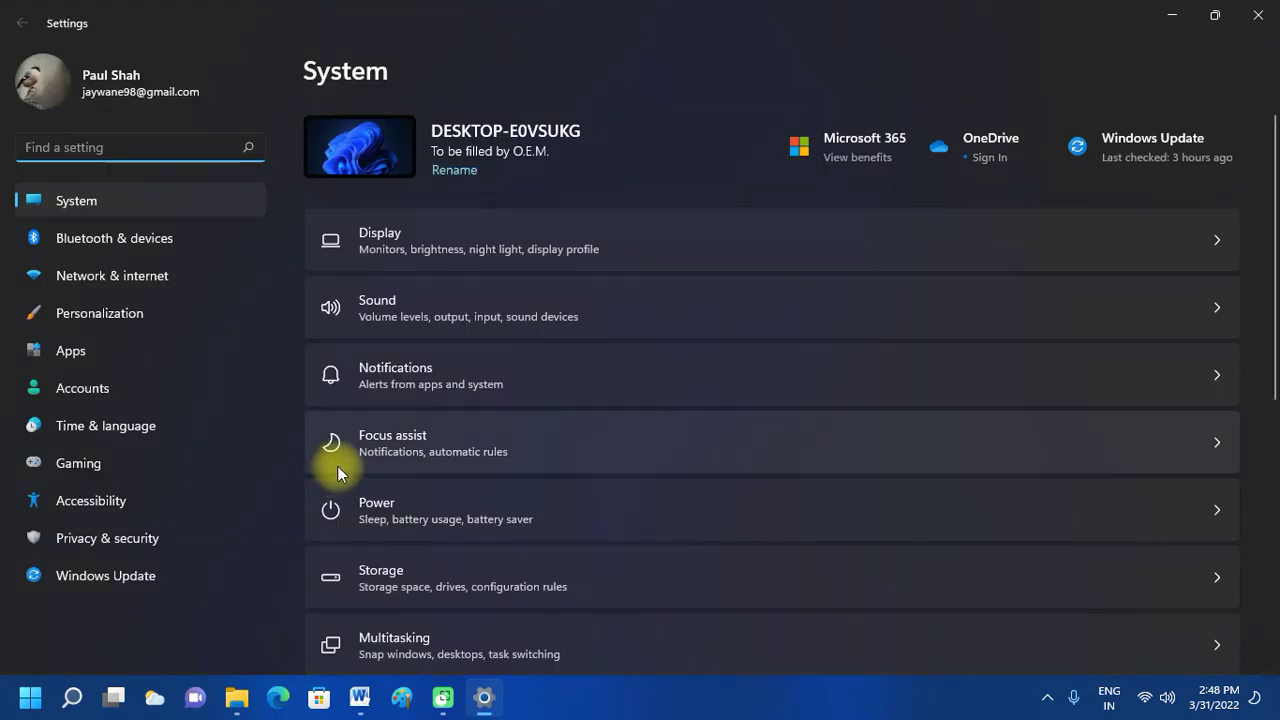
scroll(364, 476, down, 3)
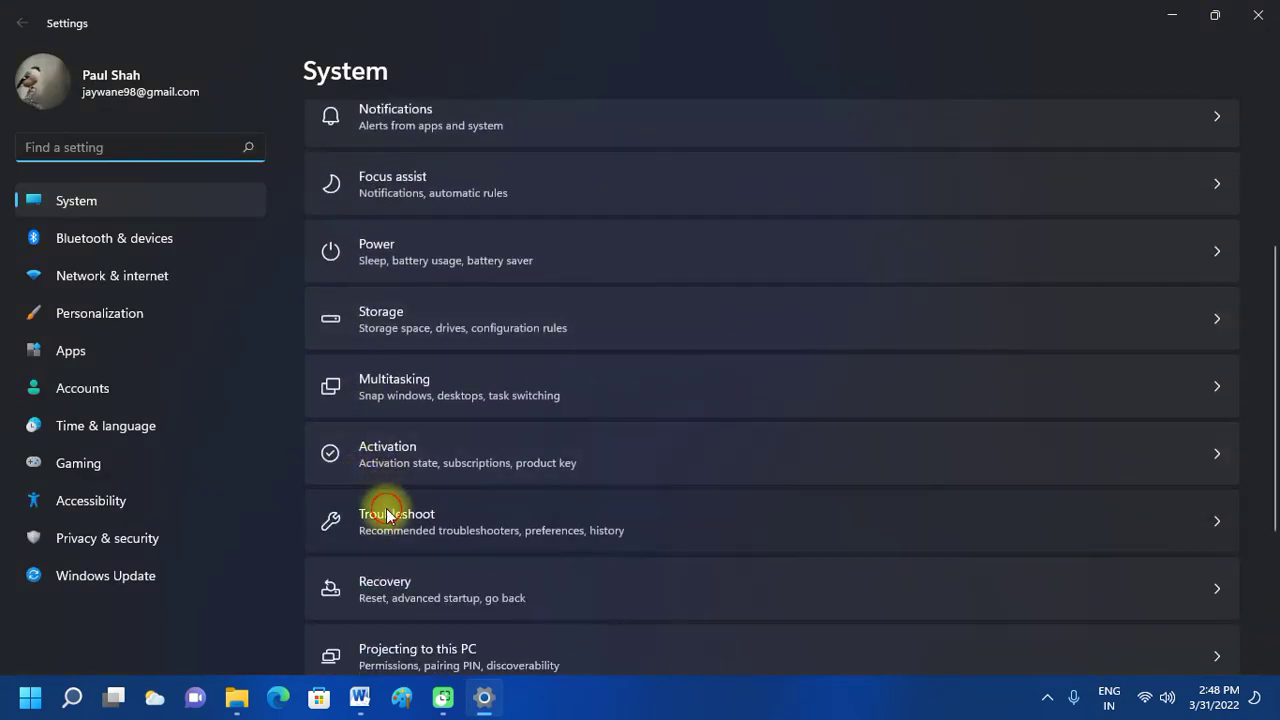
click(374, 514)
click(423, 290)
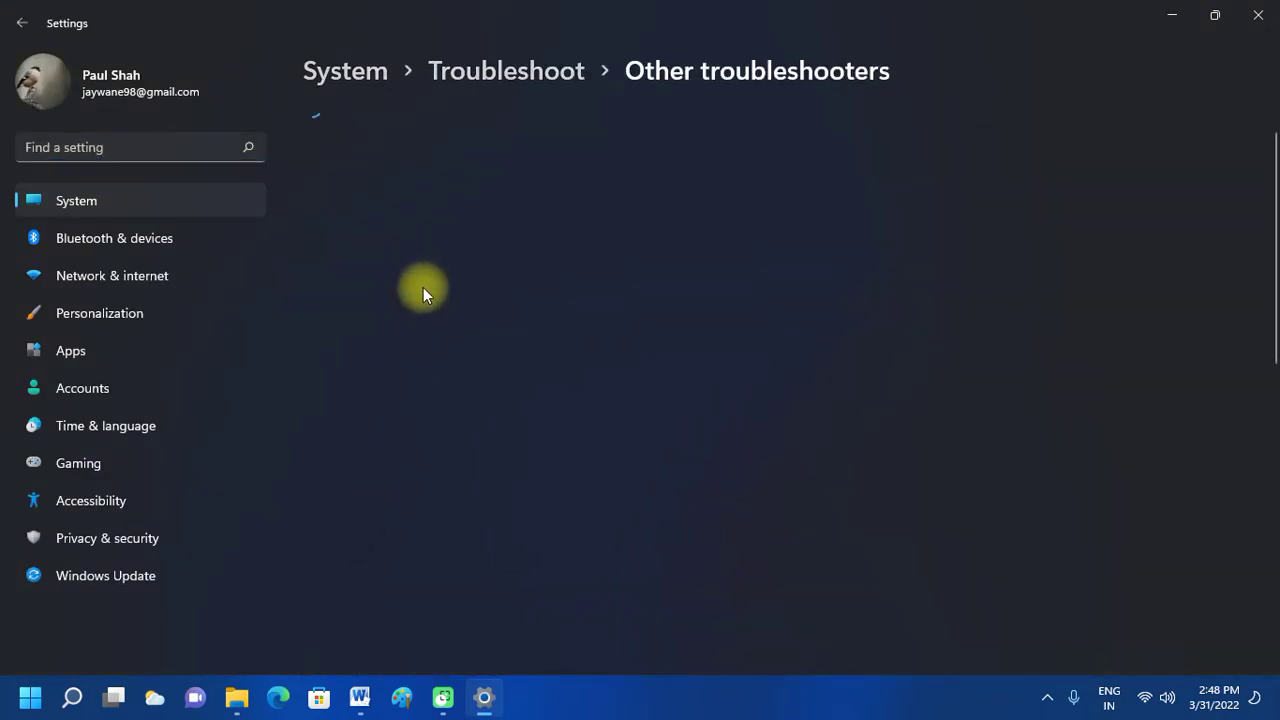
Step: Review the full list of most frequent and other troubleshooters, and close Settings without running any
scroll(422, 300, down, 5)
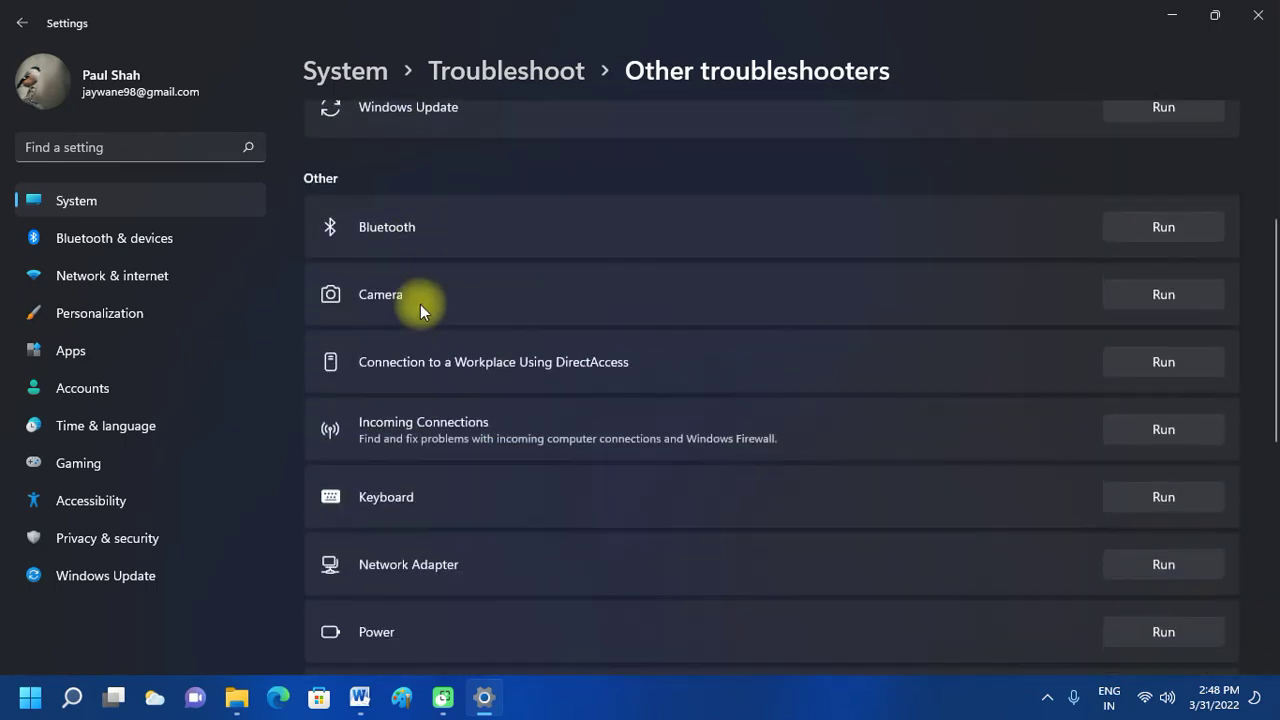
scroll(420, 310, down, 4)
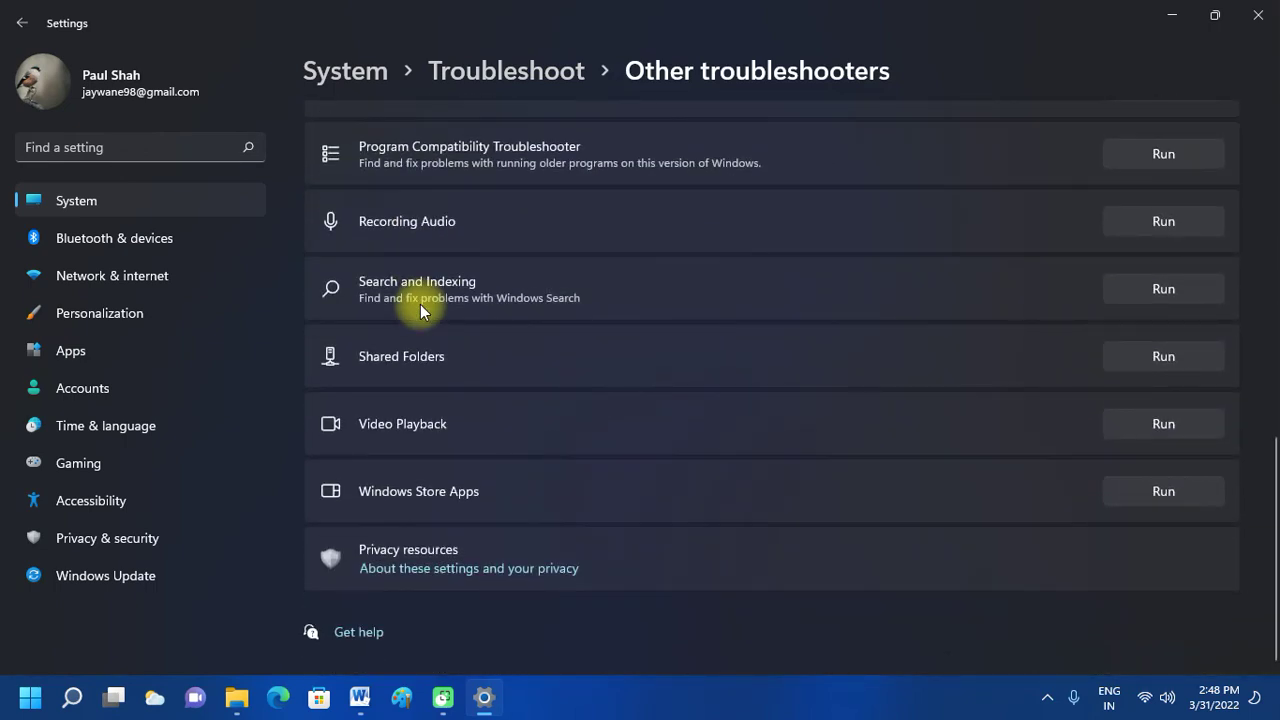
scroll(420, 308, up, 5)
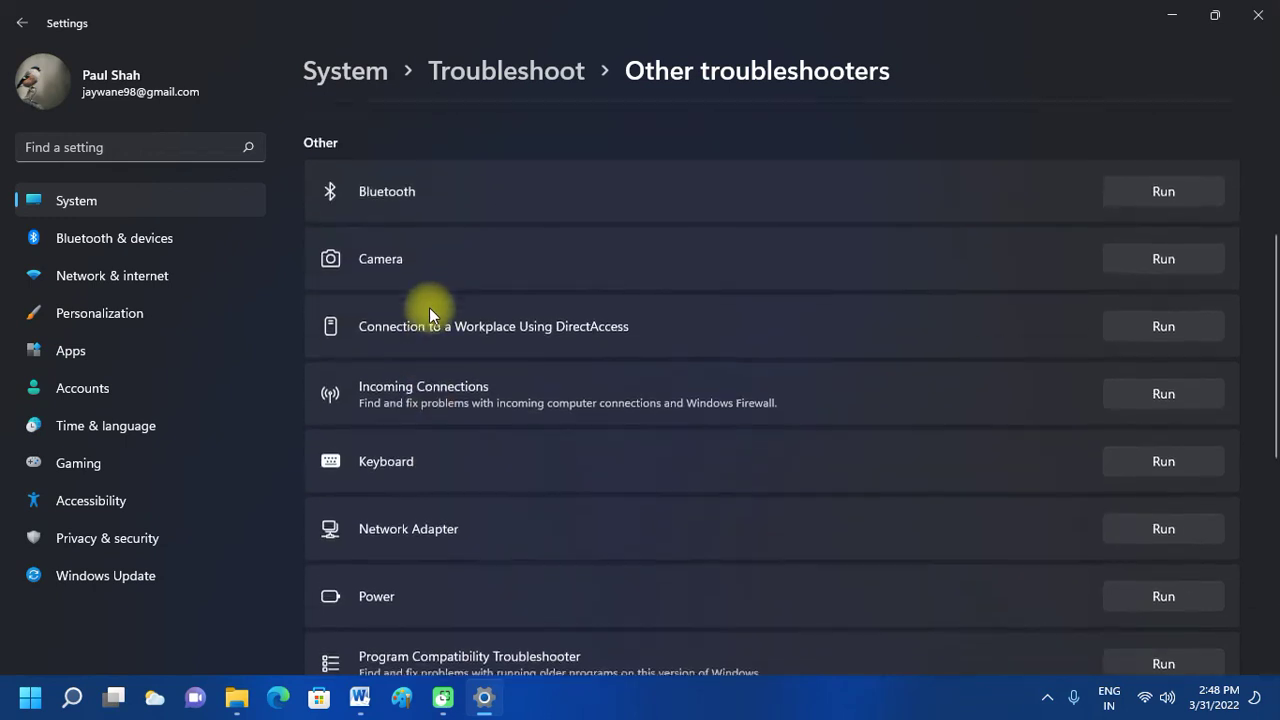
scroll(429, 307, up, 3)
scroll(429, 307, up, 2)
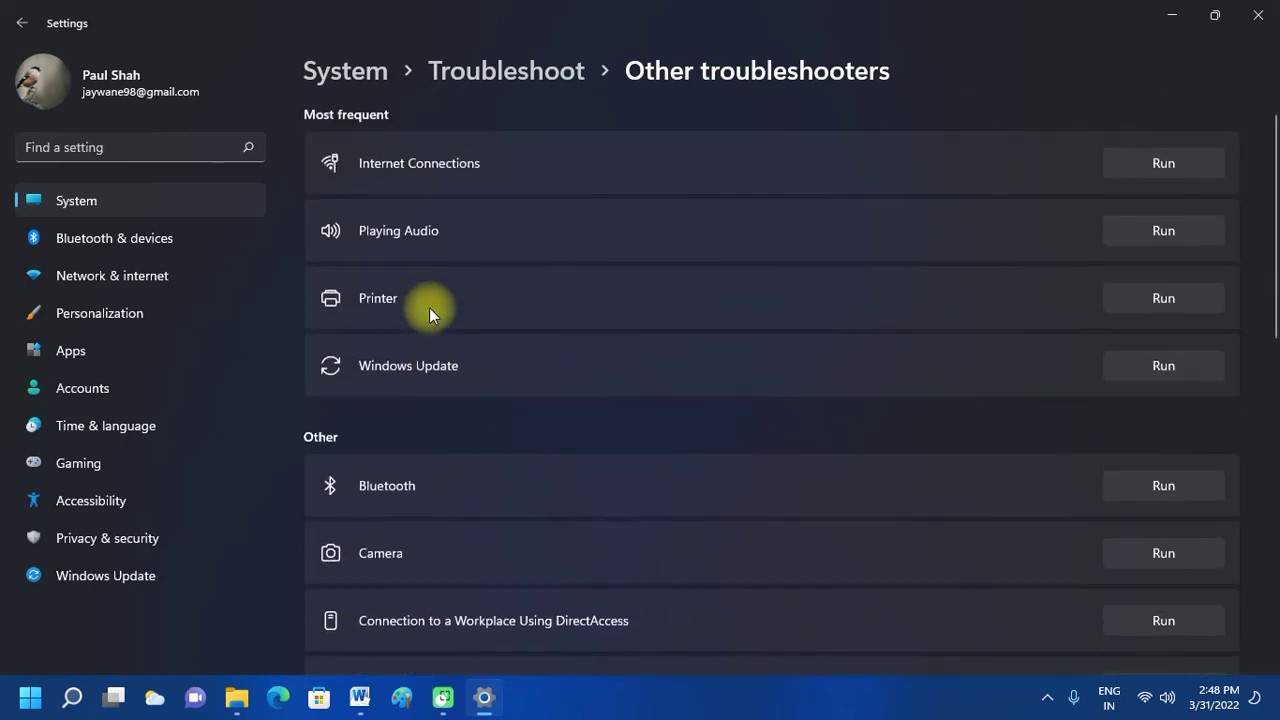
scroll(429, 312, down, 2)
scroll(429, 317, up, 1)
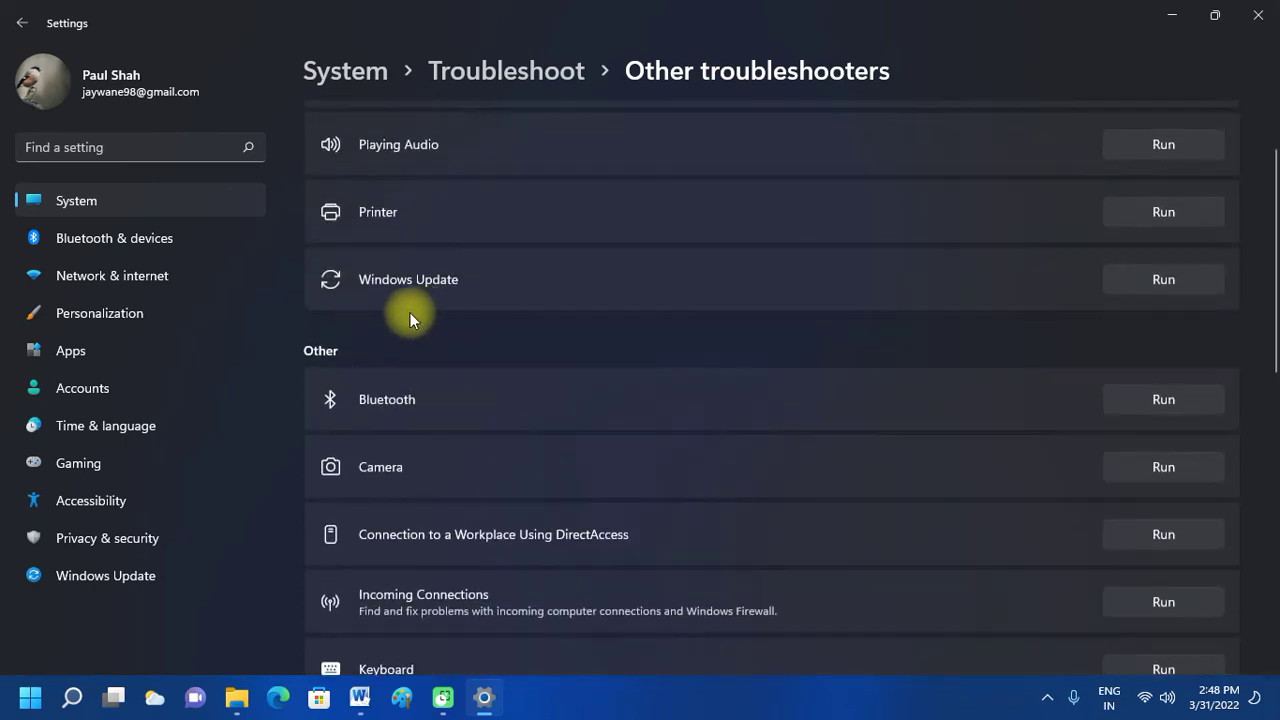
scroll(838, 323, down, 5)
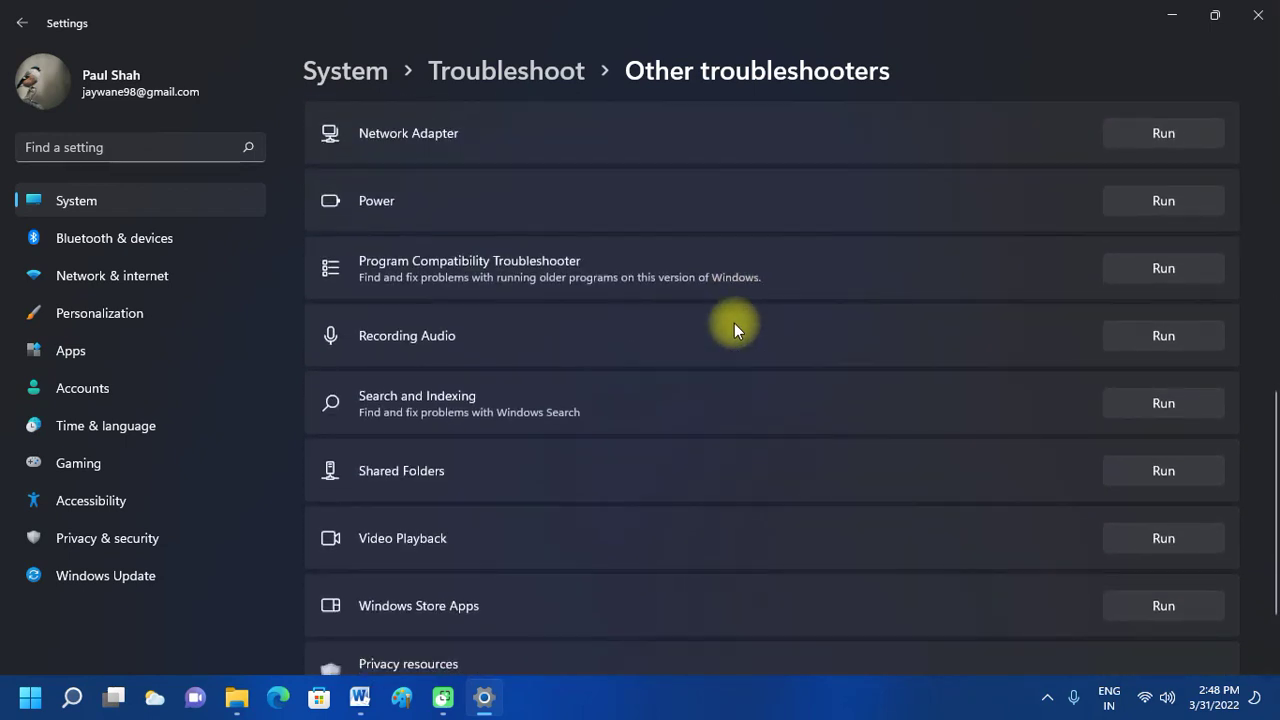
scroll(734, 323, down, 2)
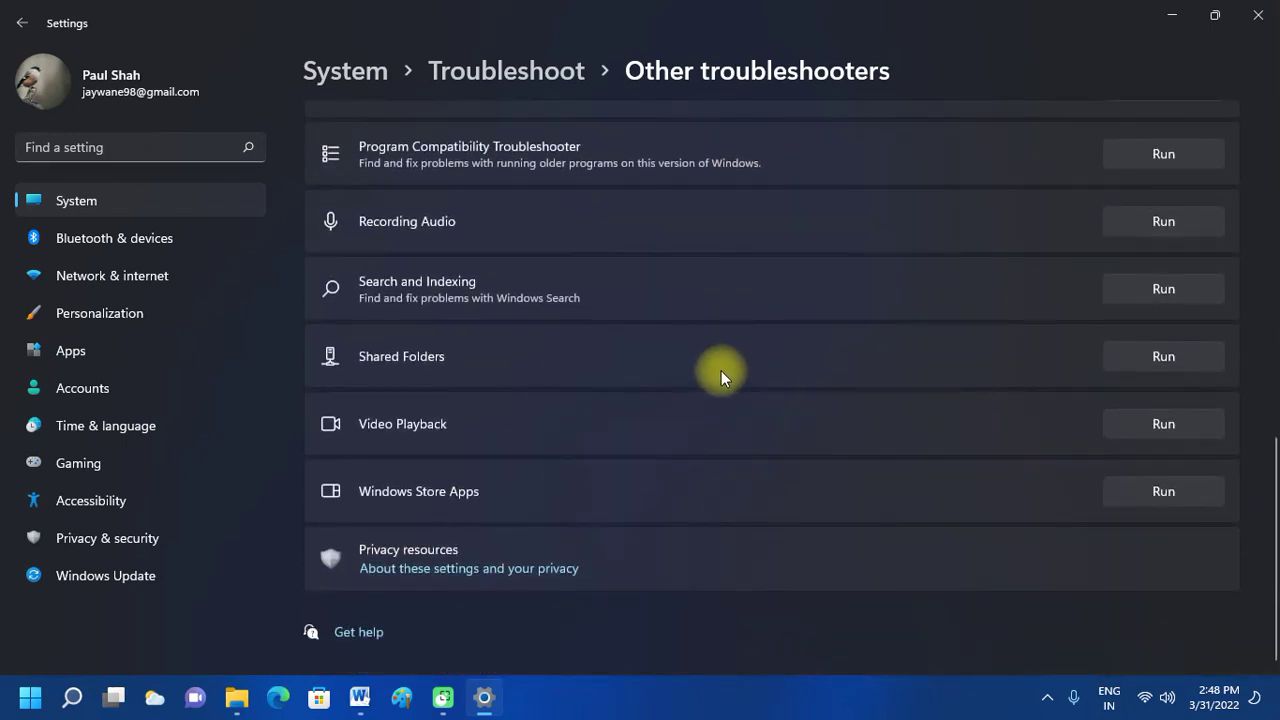
scroll(731, 333, up, 7)
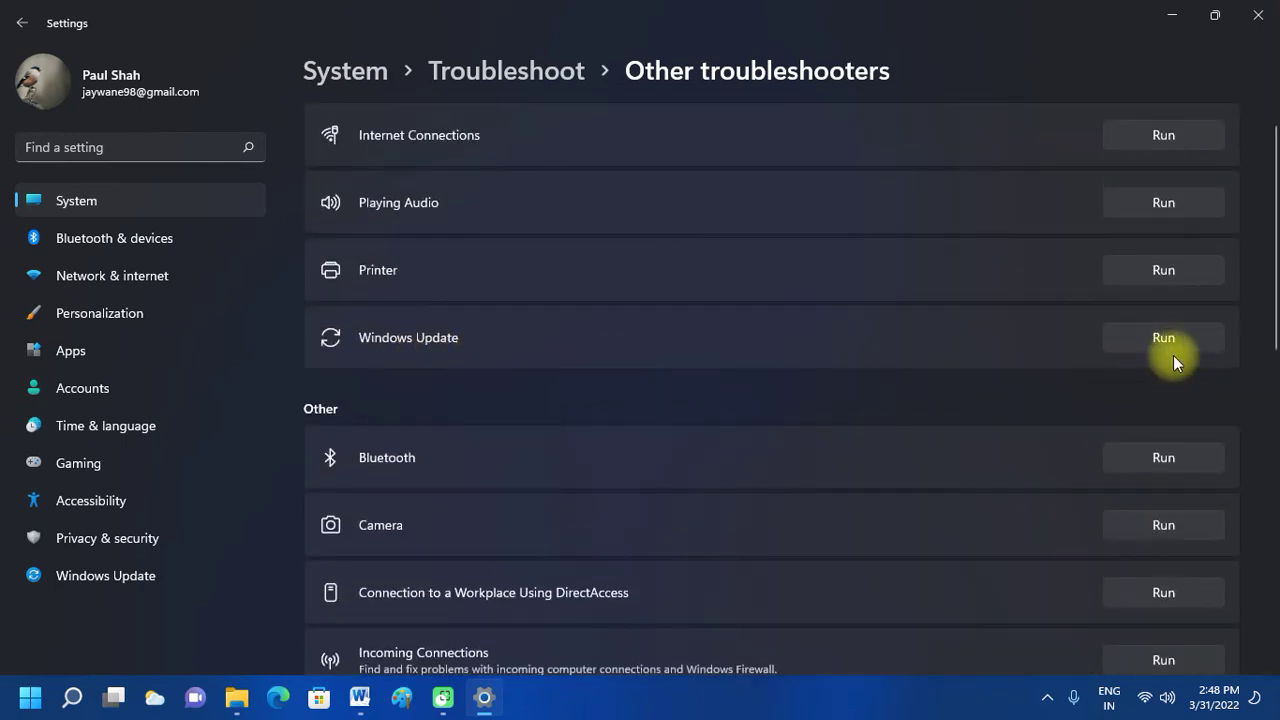
click(1257, 15)
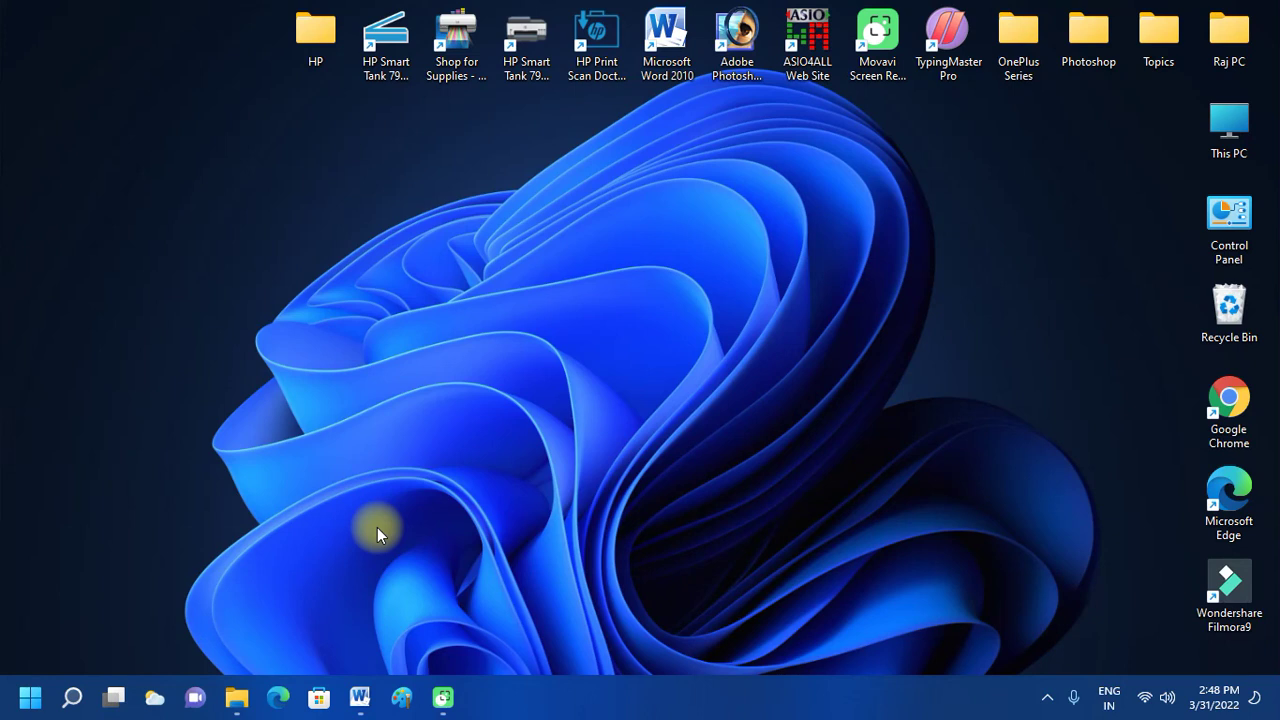
Step: Refresh the Windows desktop
drag(309, 212, 797, 443)
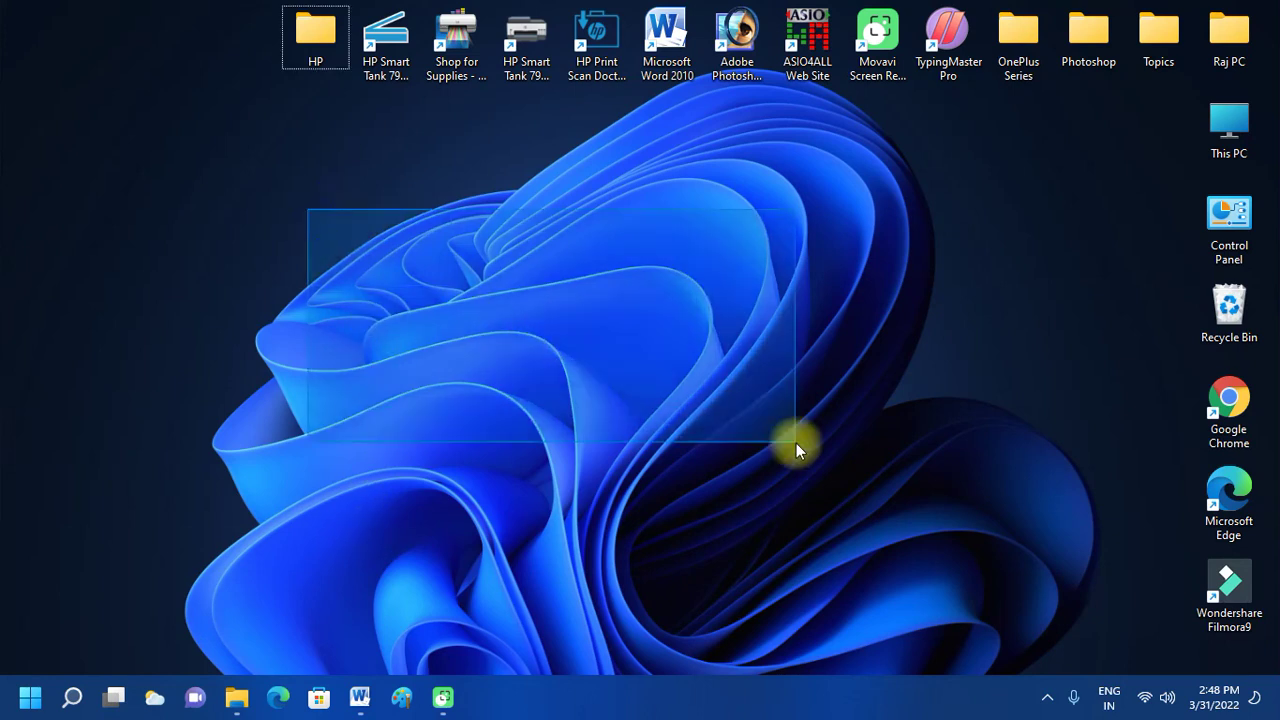
right_click(312, 212)
mouse_move(406, 264)
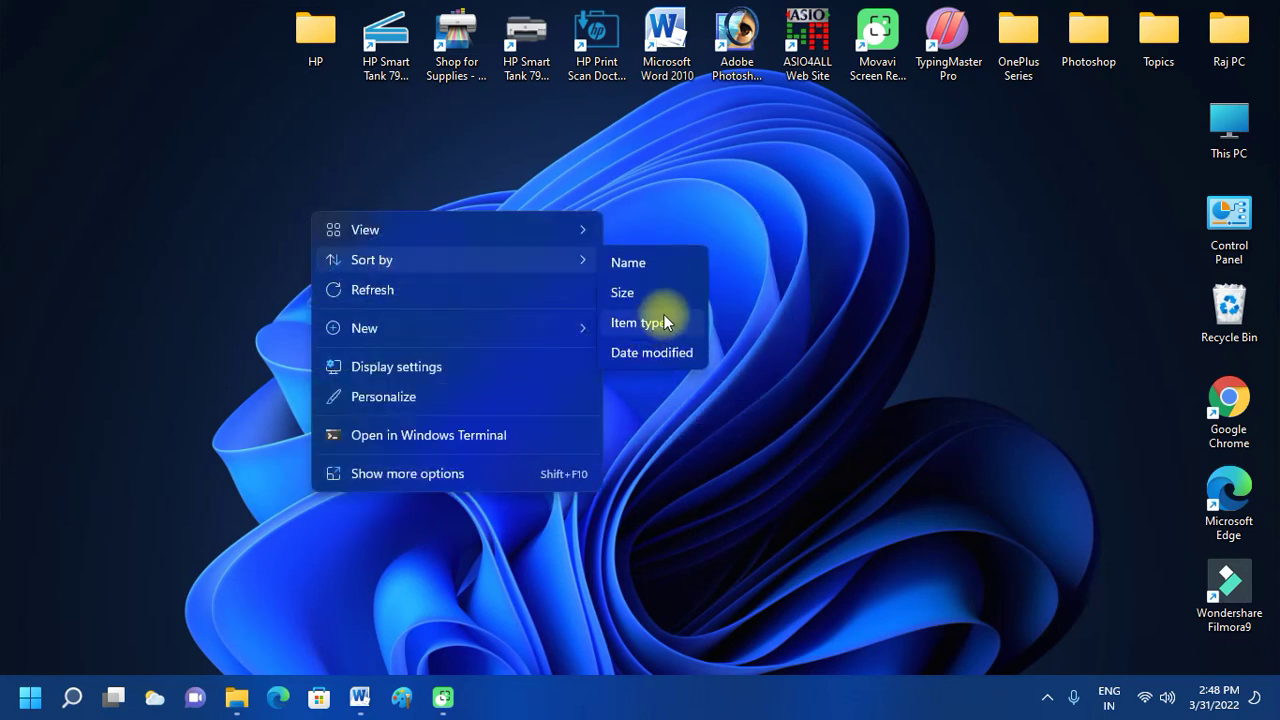
click(466, 296)
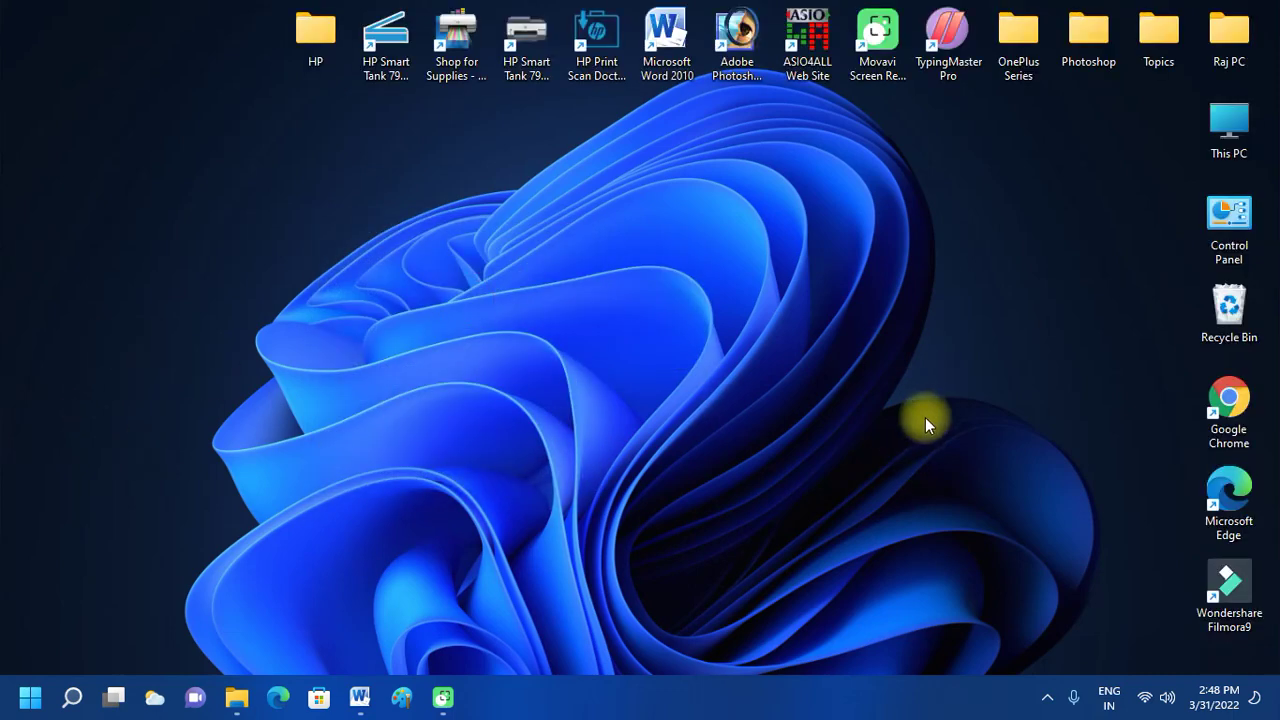